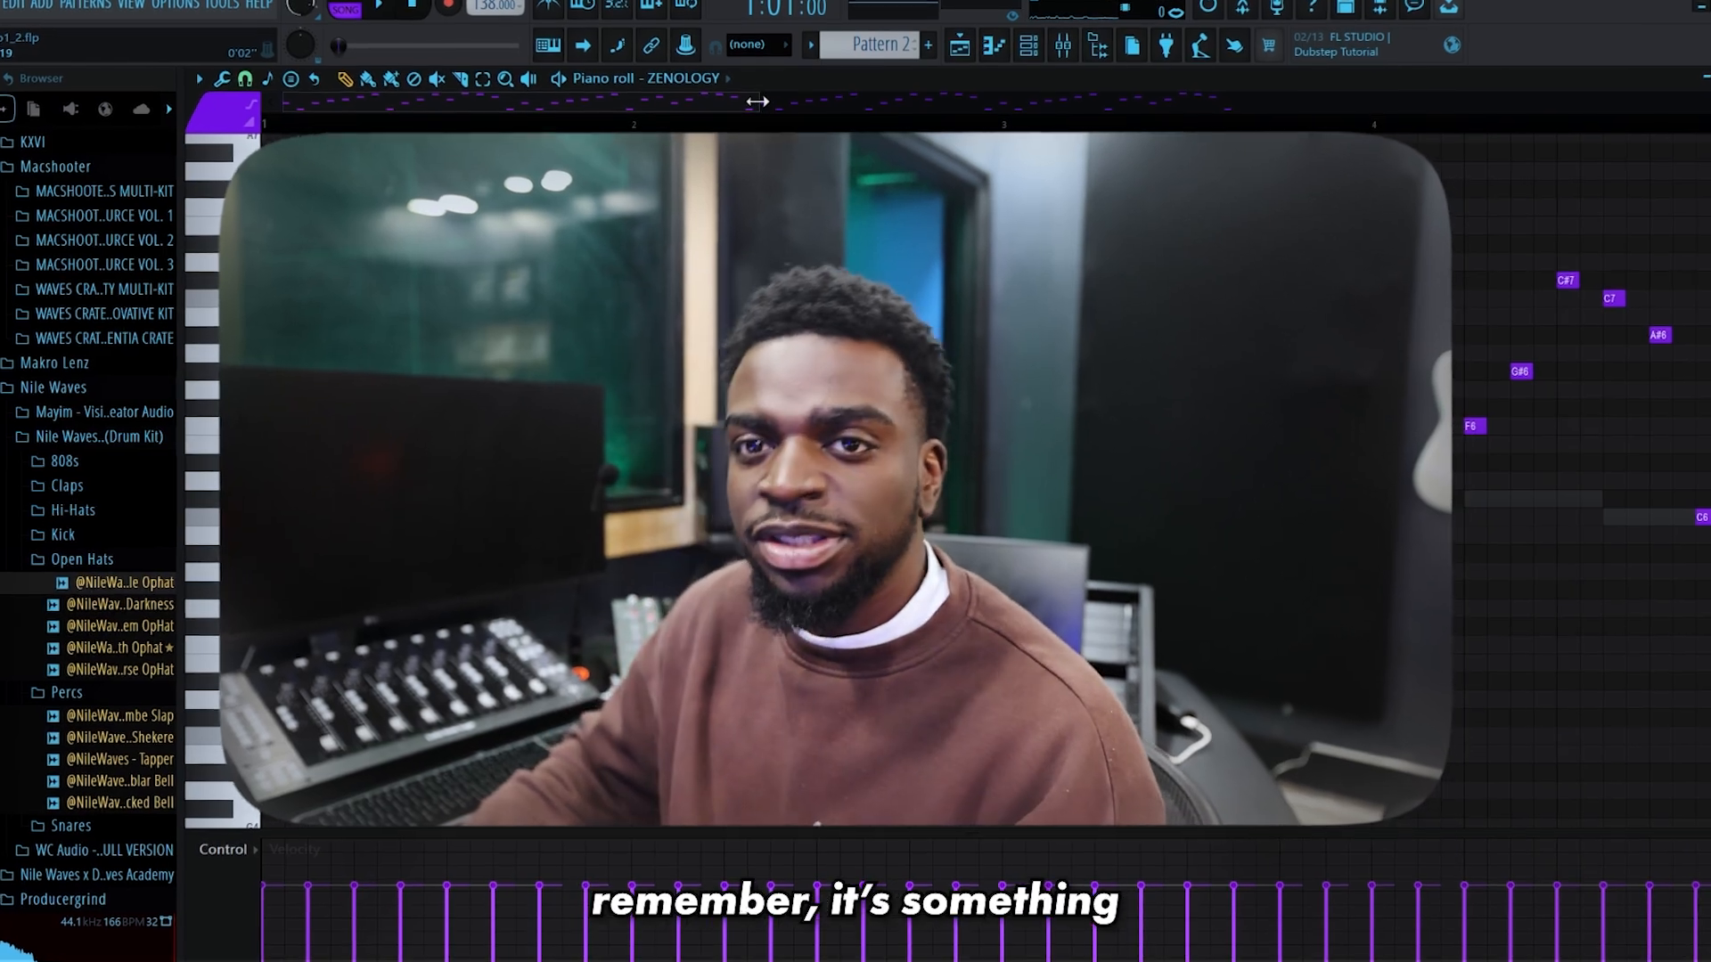
pyautogui.moveTo(756, 101); pyautogui.dragTo(796, 85)
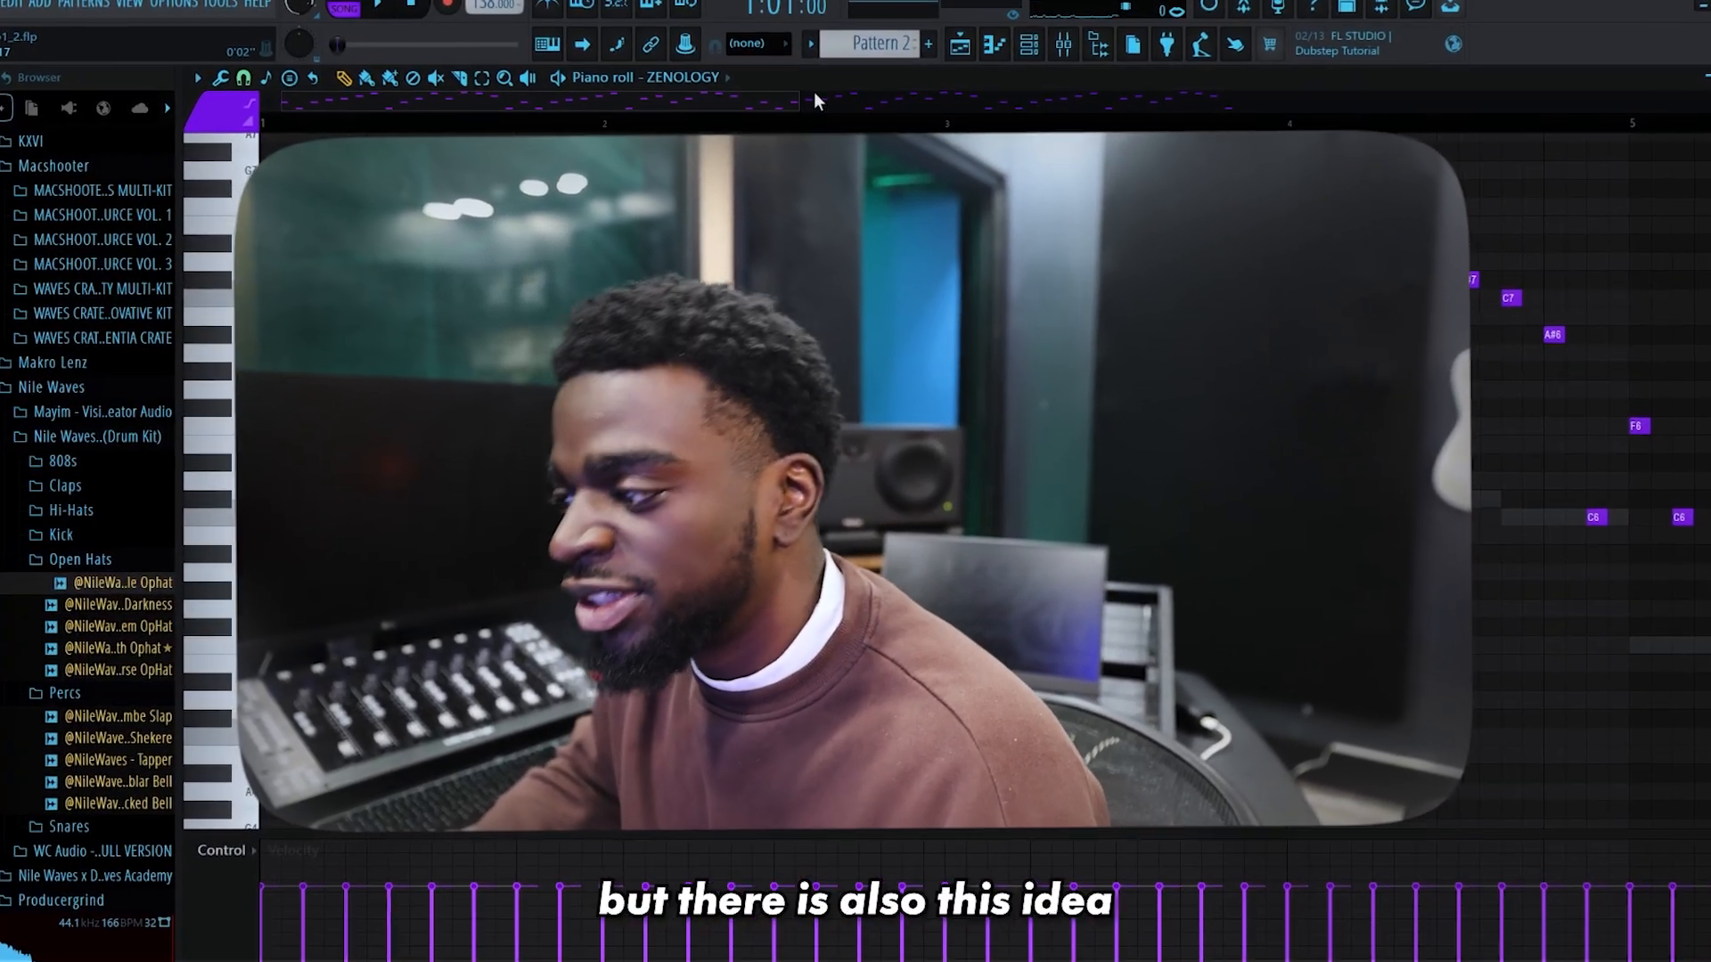
pyautogui.moveTo(798, 100); pyautogui.dragTo(1466, 168)
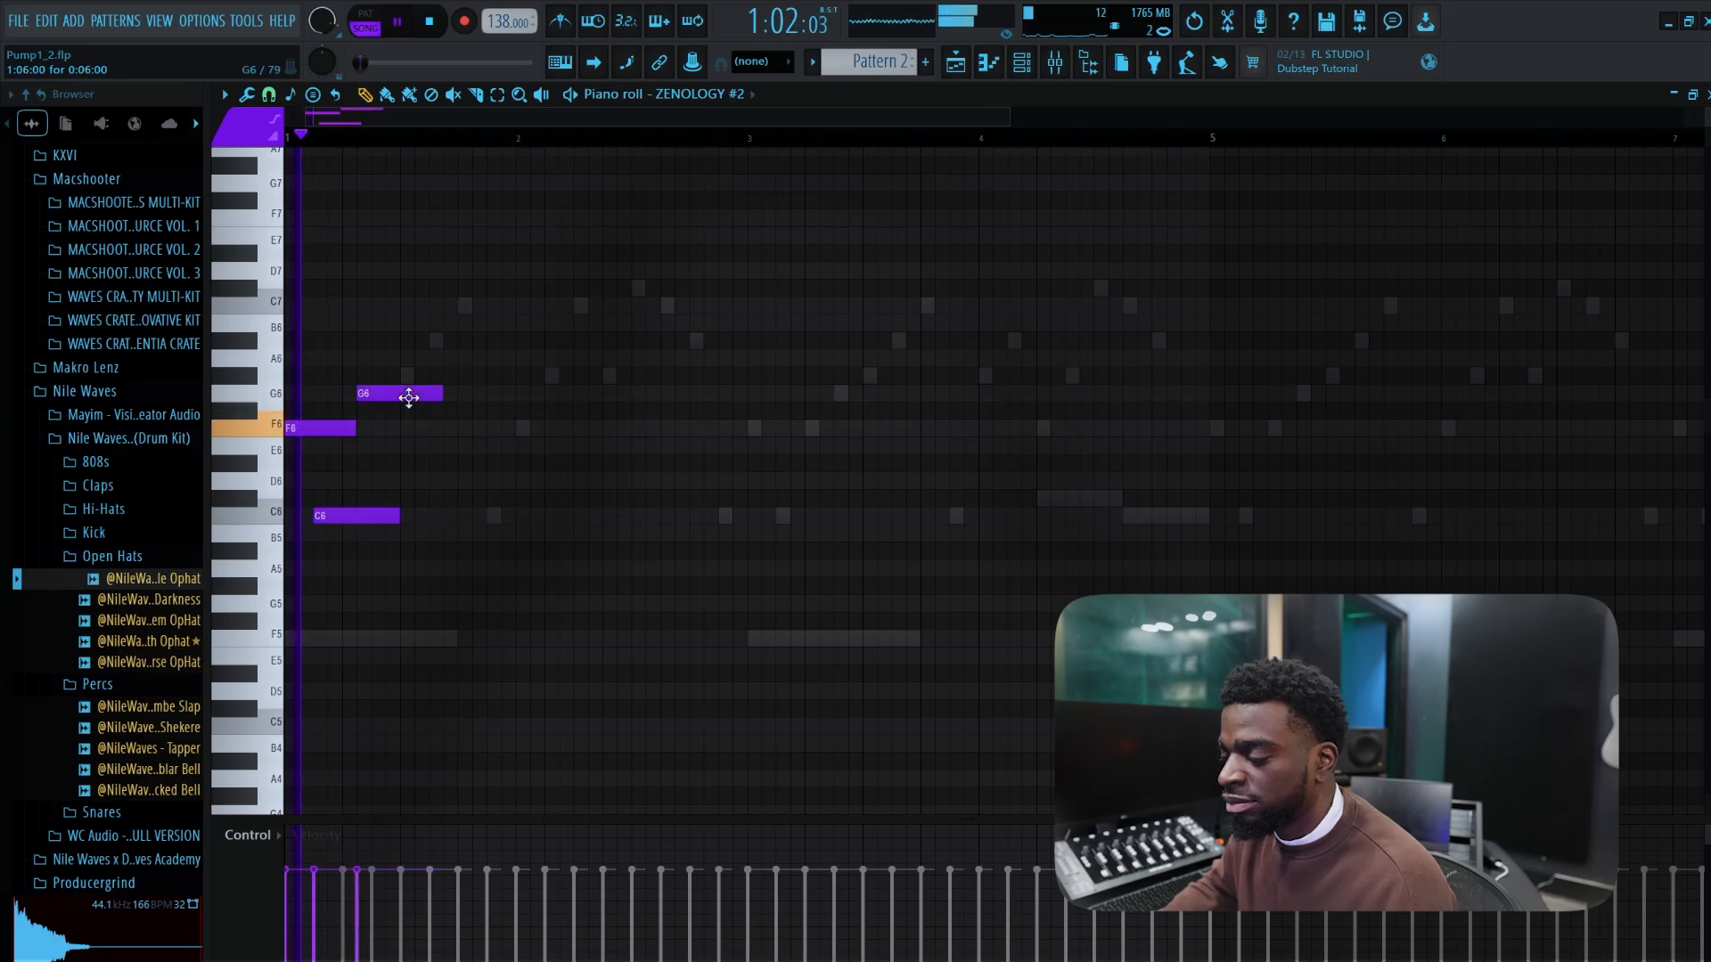
# - Write a repeating ZENOLOGY #2 phrase of F6, C6, G6 and G#6 across eight bars, with C#6 replacing C6 in bar 4
pyautogui.moveTo(418, 400)
pyautogui.mouseDown()
pyautogui.moveTo(390, 397)
pyautogui.moveTo(439, 393)
pyautogui.mouseUp()
pyautogui.press('space')
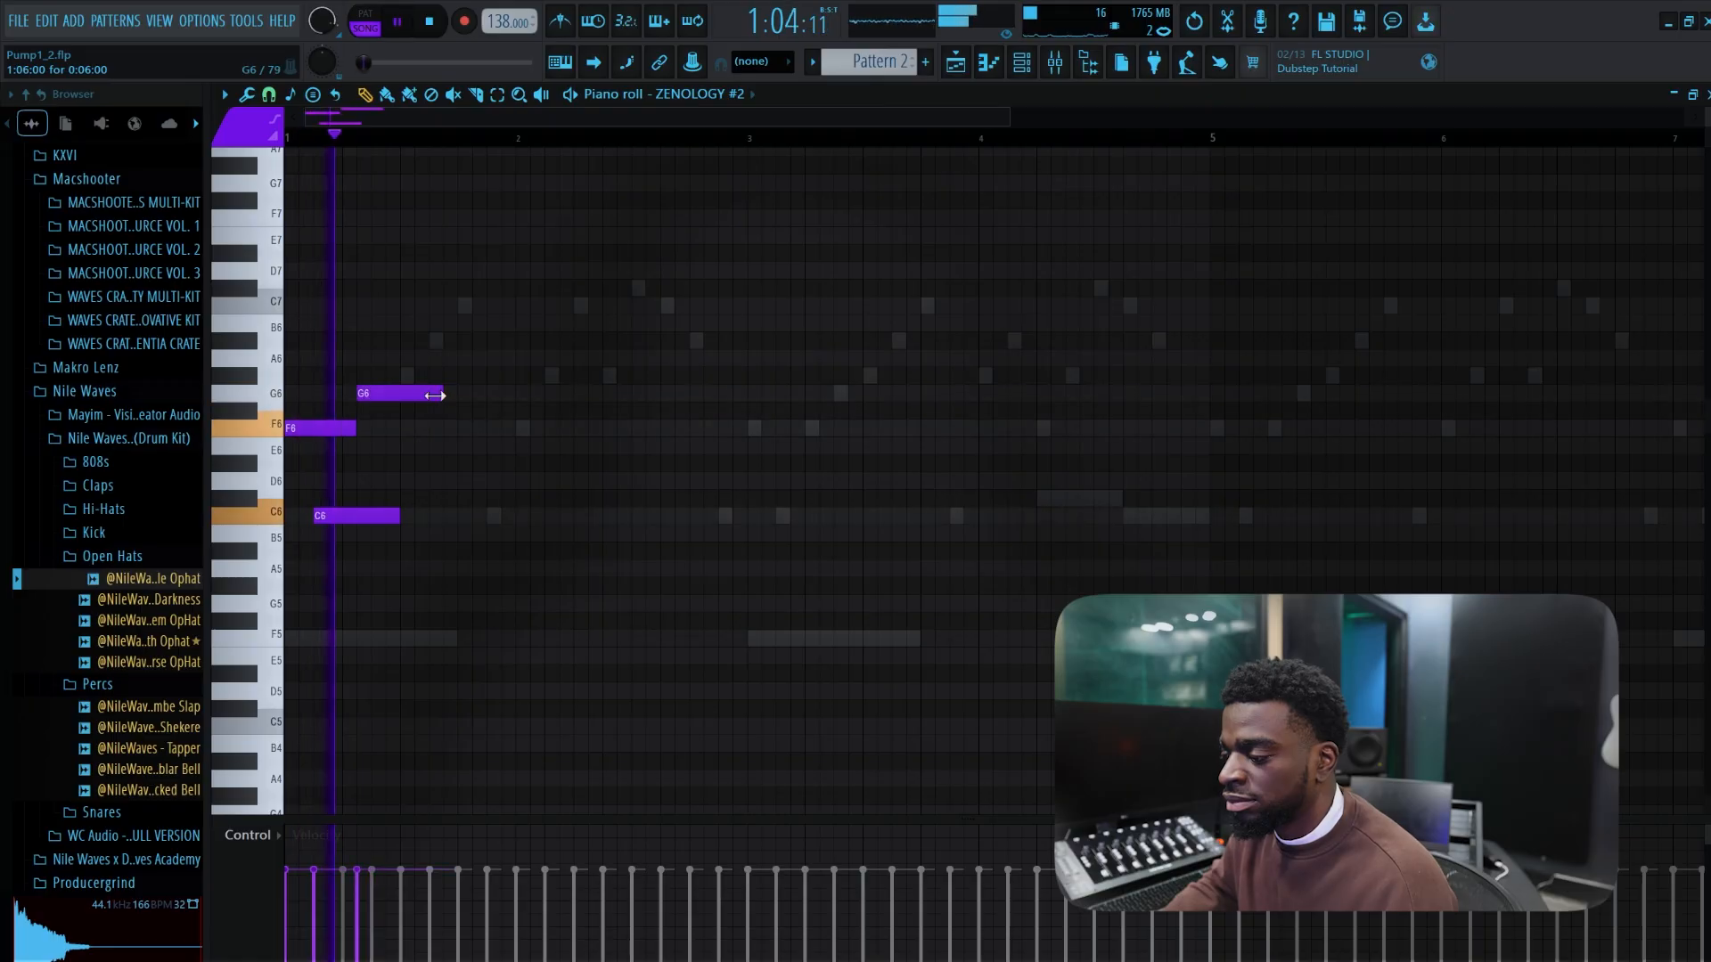
pyautogui.click(409, 377)
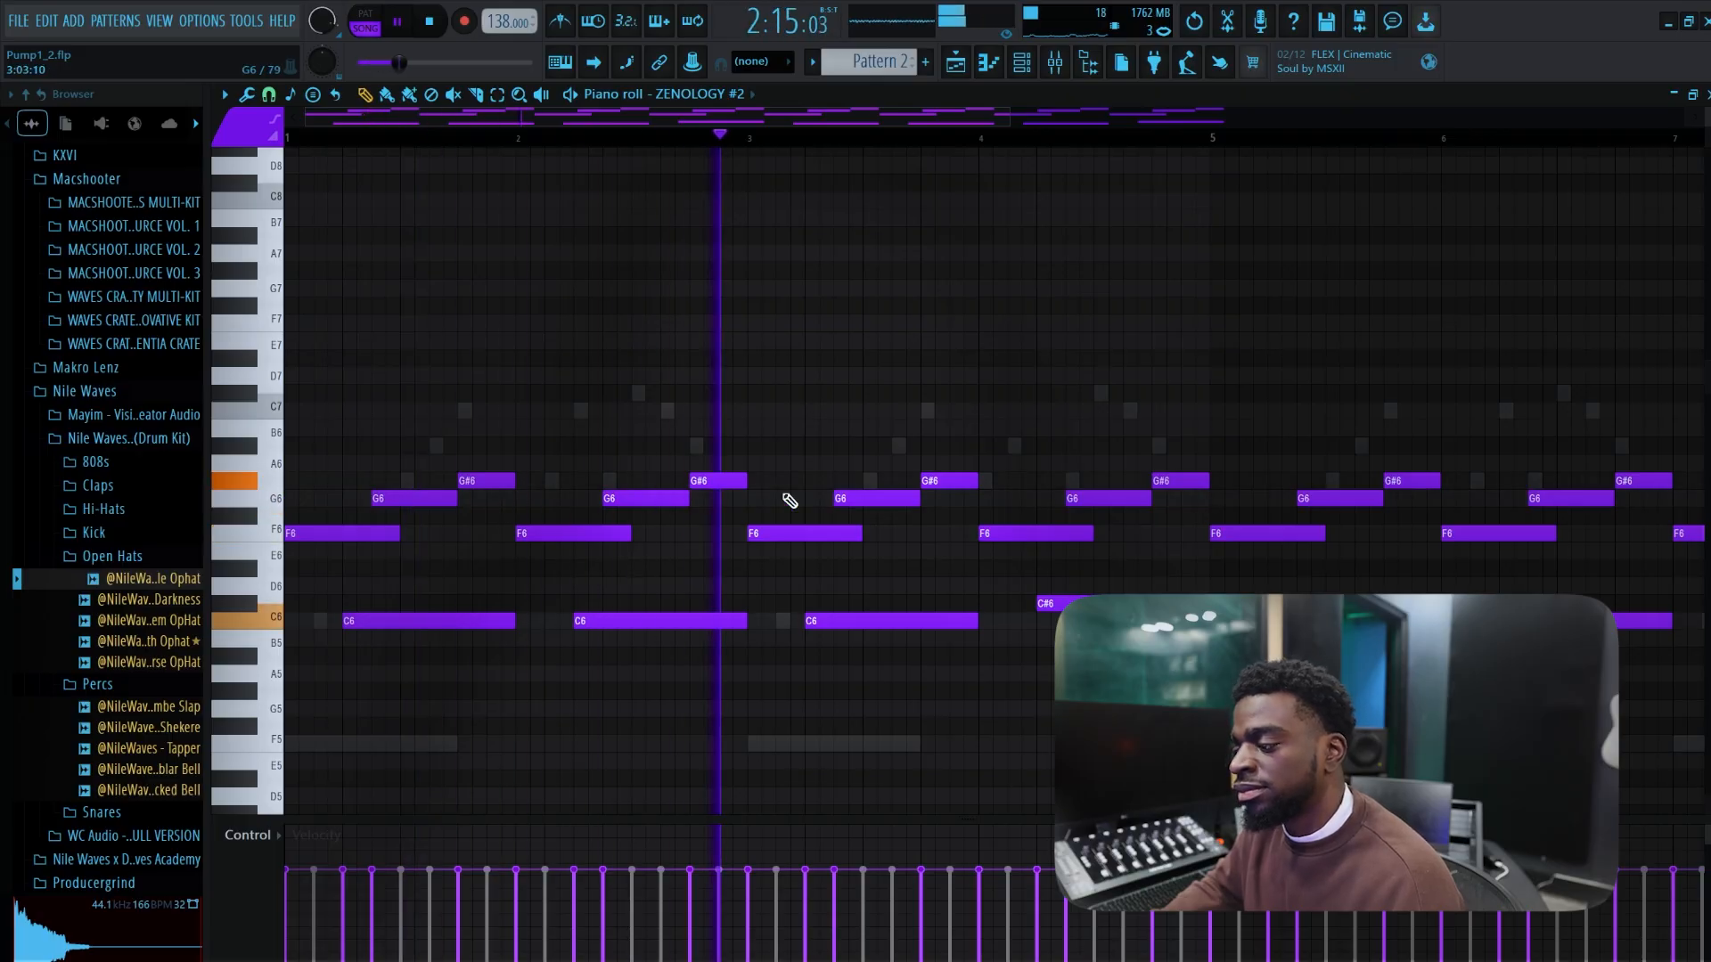
# - Play back the ZENOLOGY #2 melody and review its repeating notes across the eight bars
pyautogui.moveTo(900, 119); pyautogui.dragTo(1226, 147)
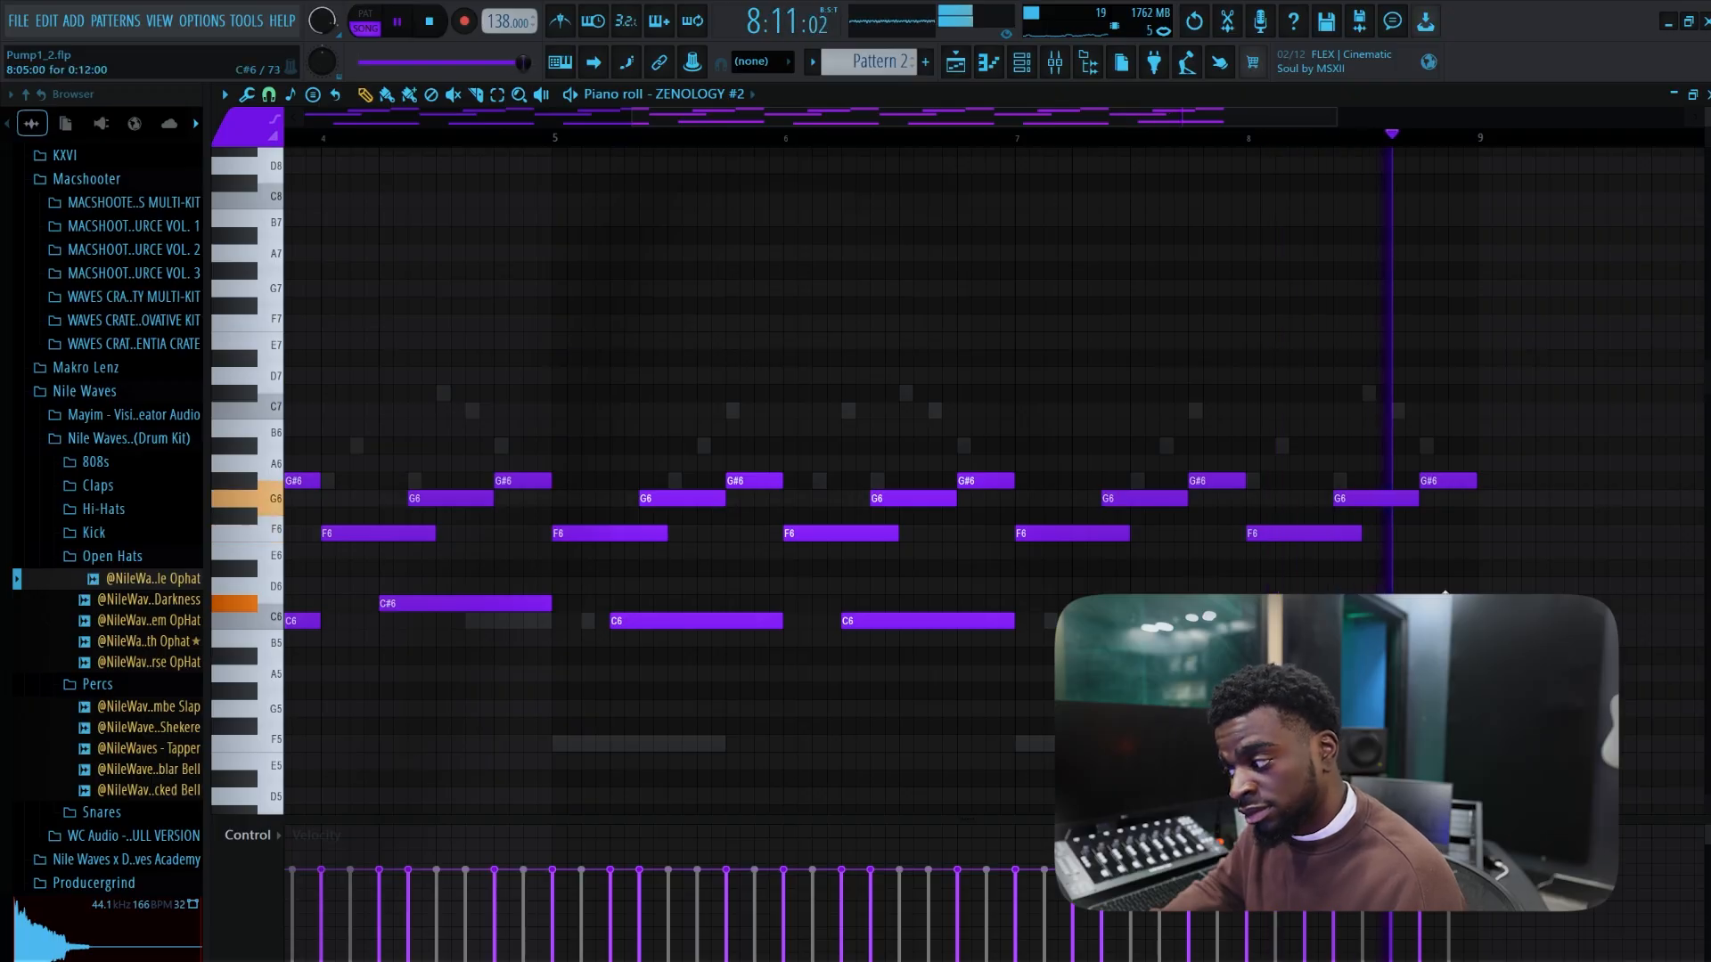
pyautogui.press('space')
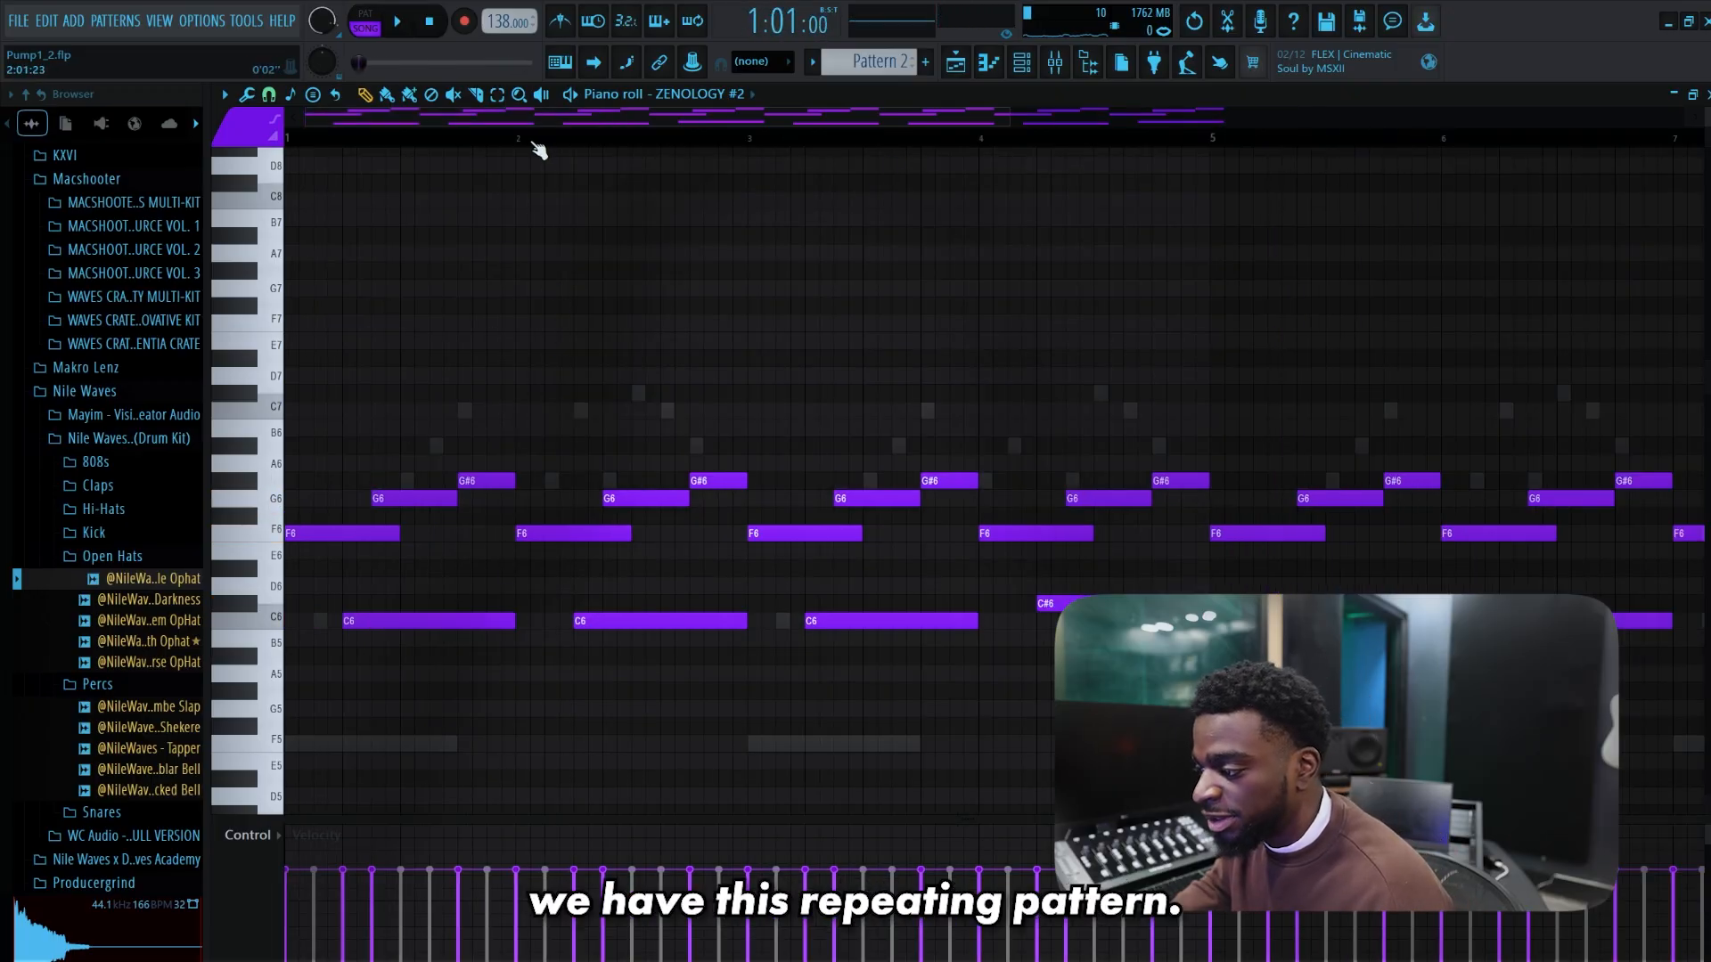
pyautogui.press('space')
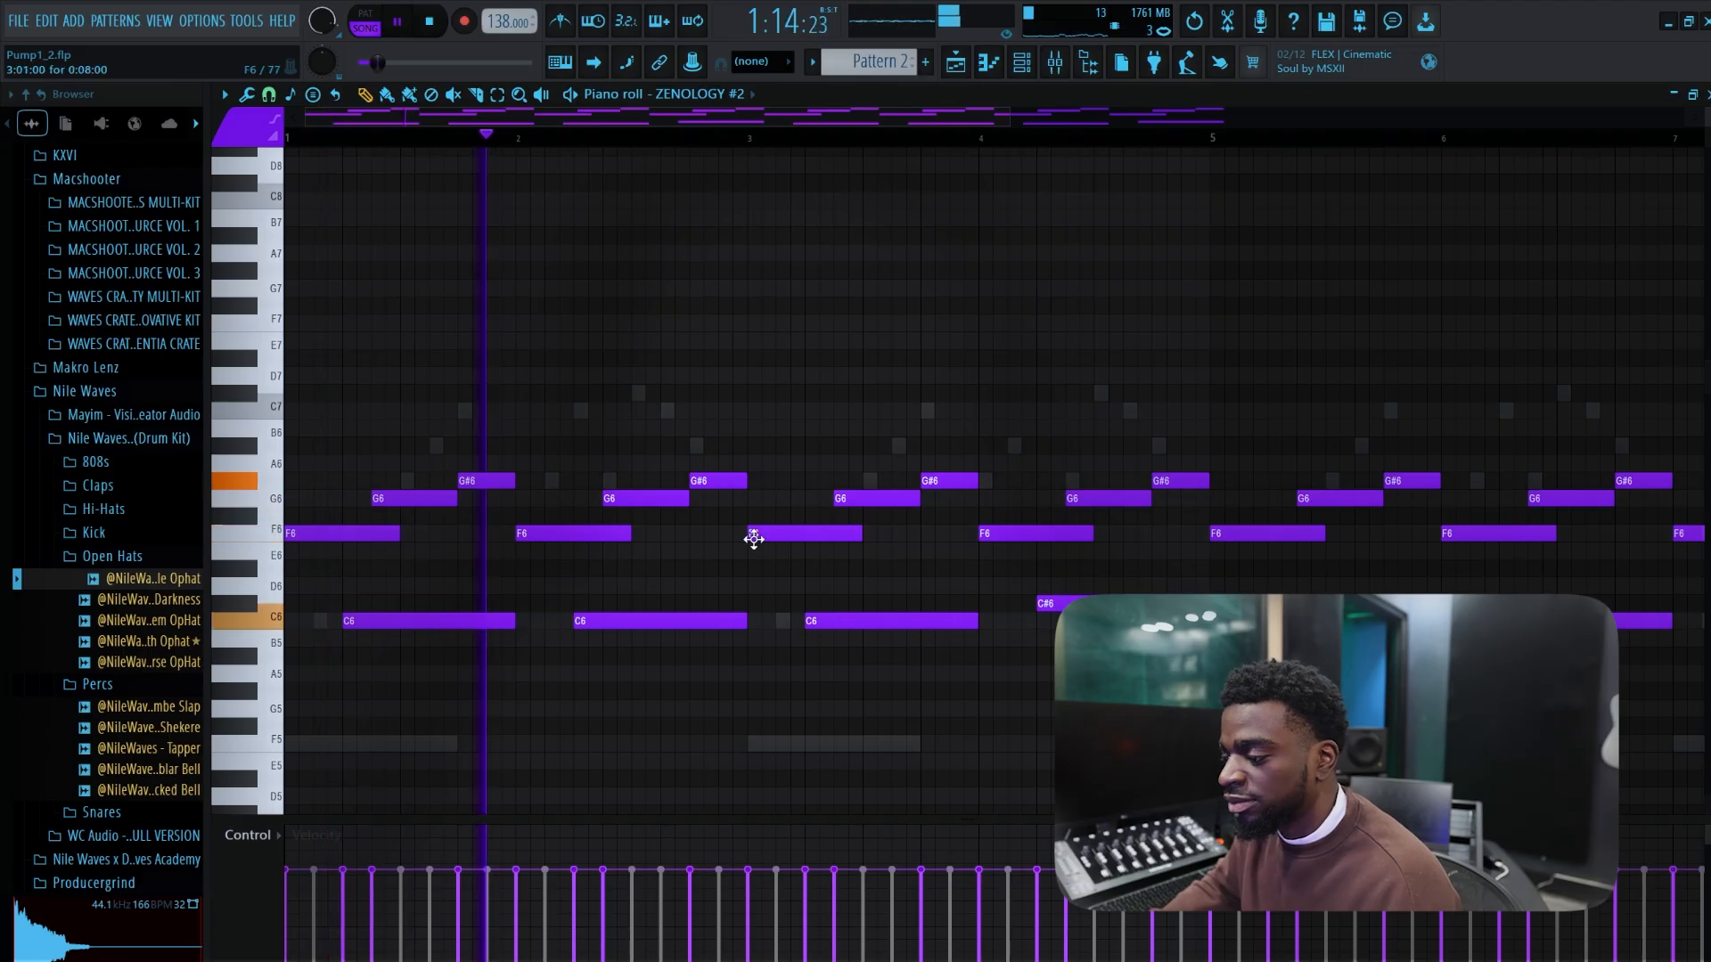
pyautogui.press('space')
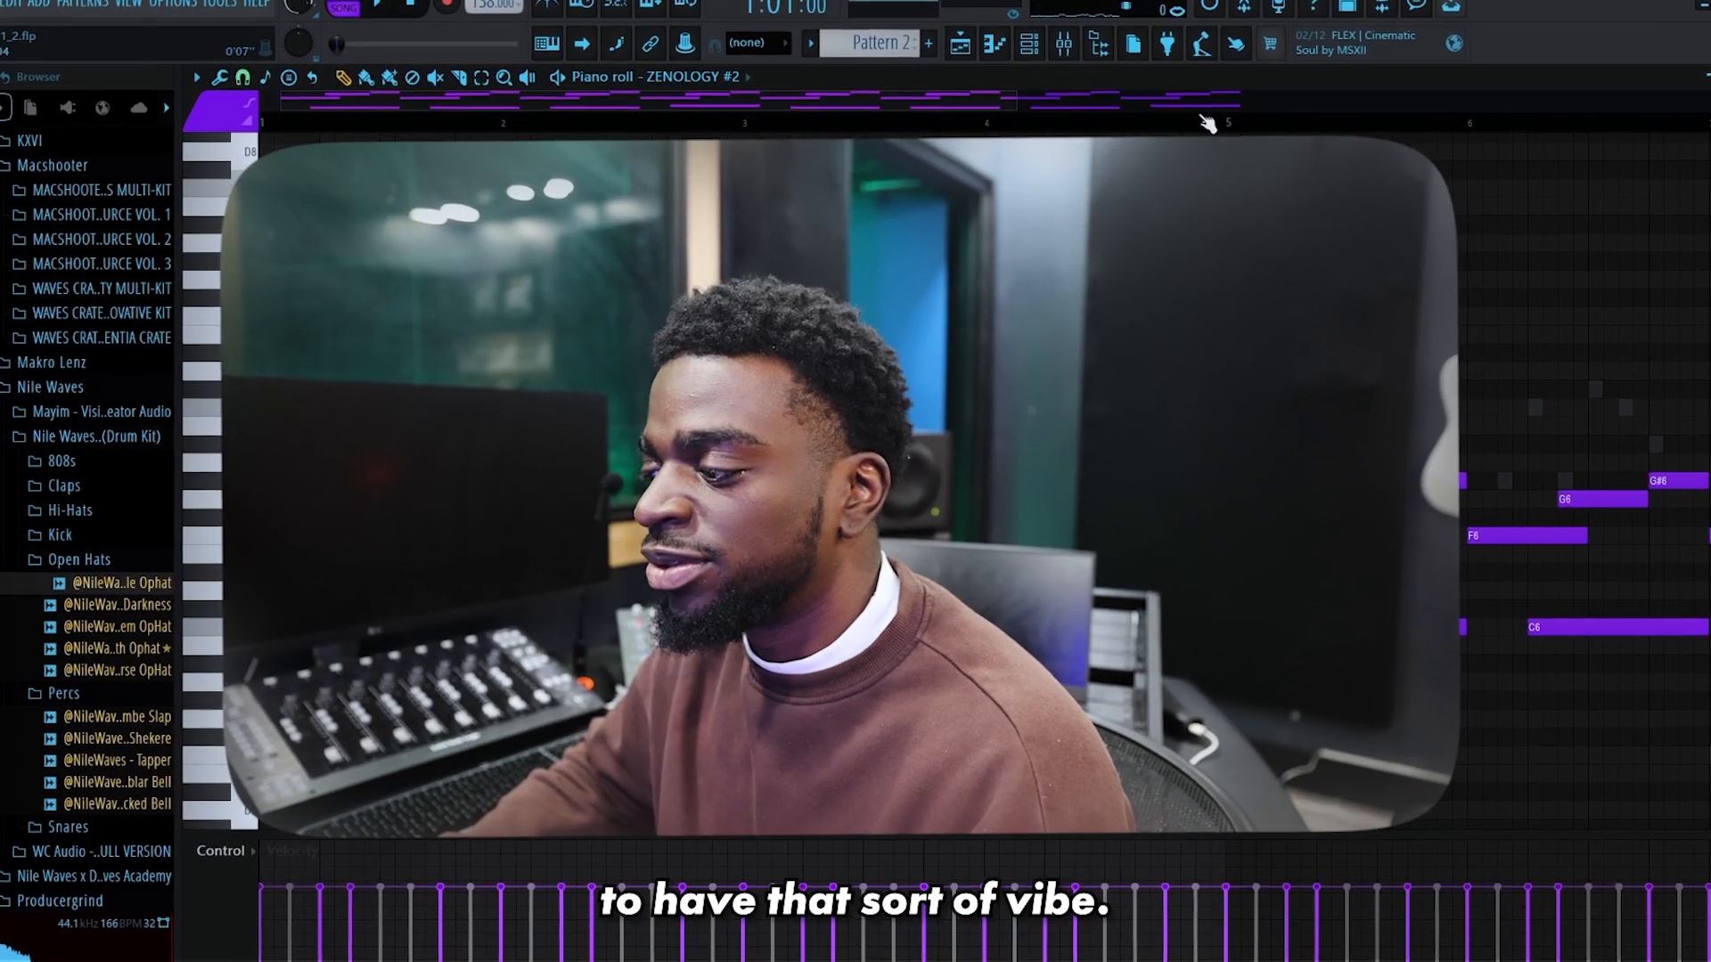
pyautogui.moveTo(1015, 104); pyautogui.dragTo(1051, 119)
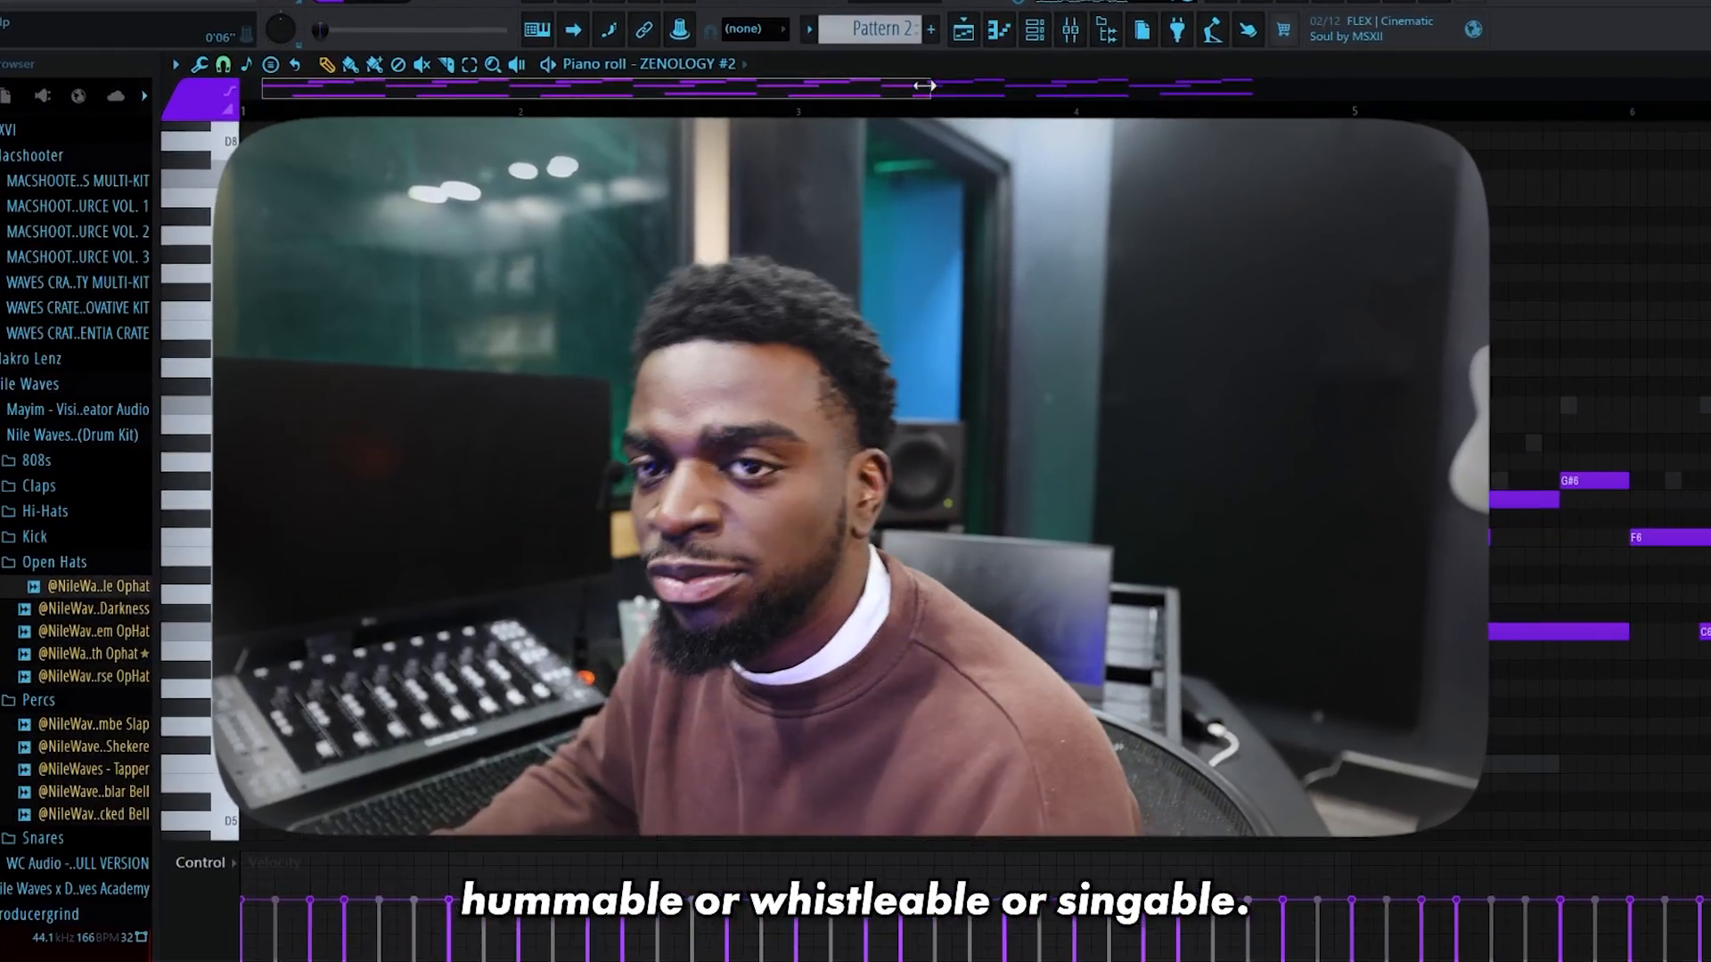
pyautogui.moveTo(1047, 86); pyautogui.dragTo(989, 89)
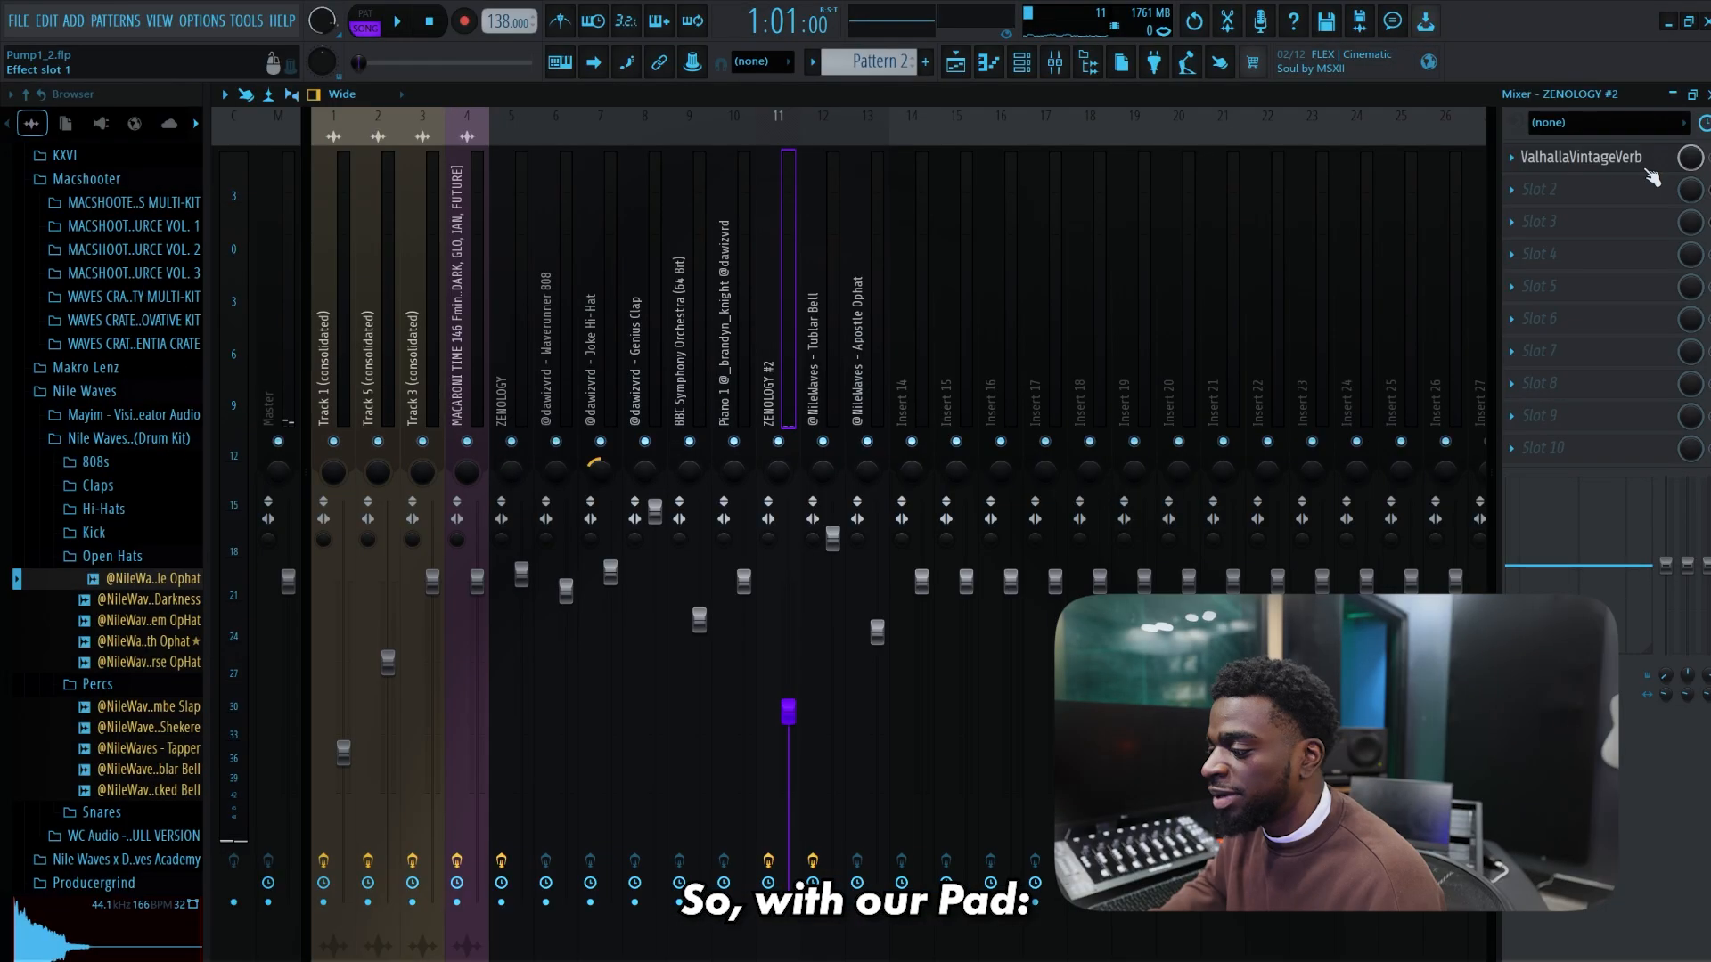
# - Check the ValhallaVintageVerb settings on the ZENOLOGY #2 mixer track during playback
pyautogui.click(1647, 169)
pyautogui.press('space')
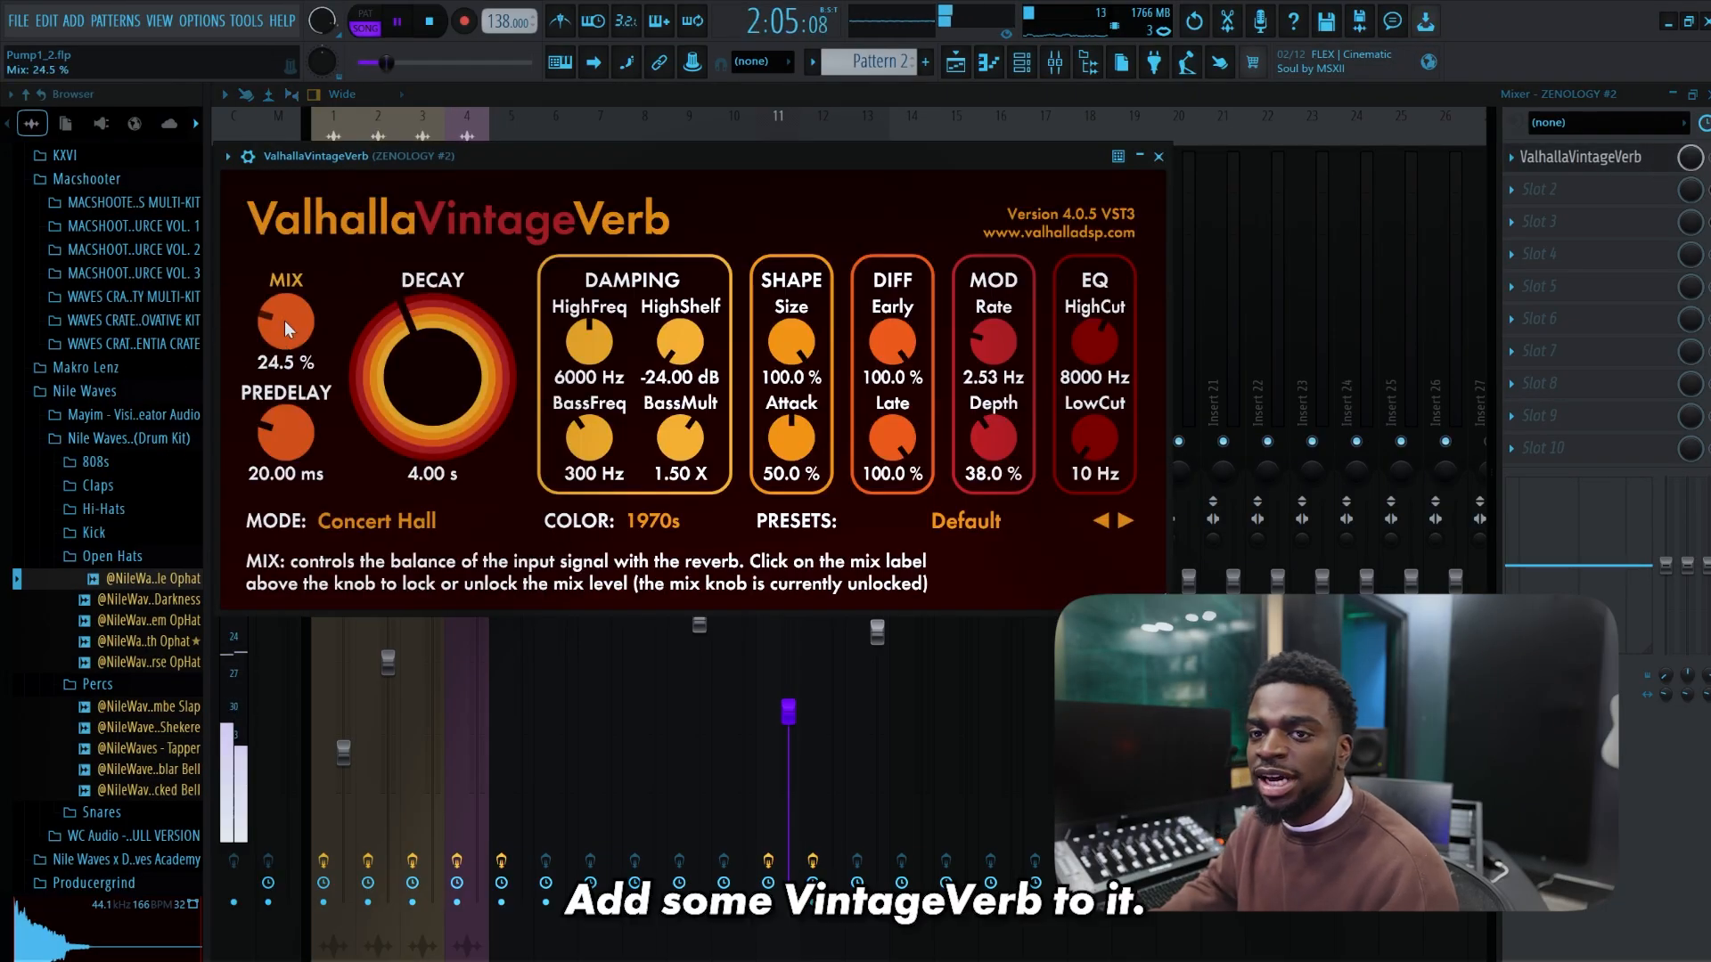
pyautogui.click(956, 88)
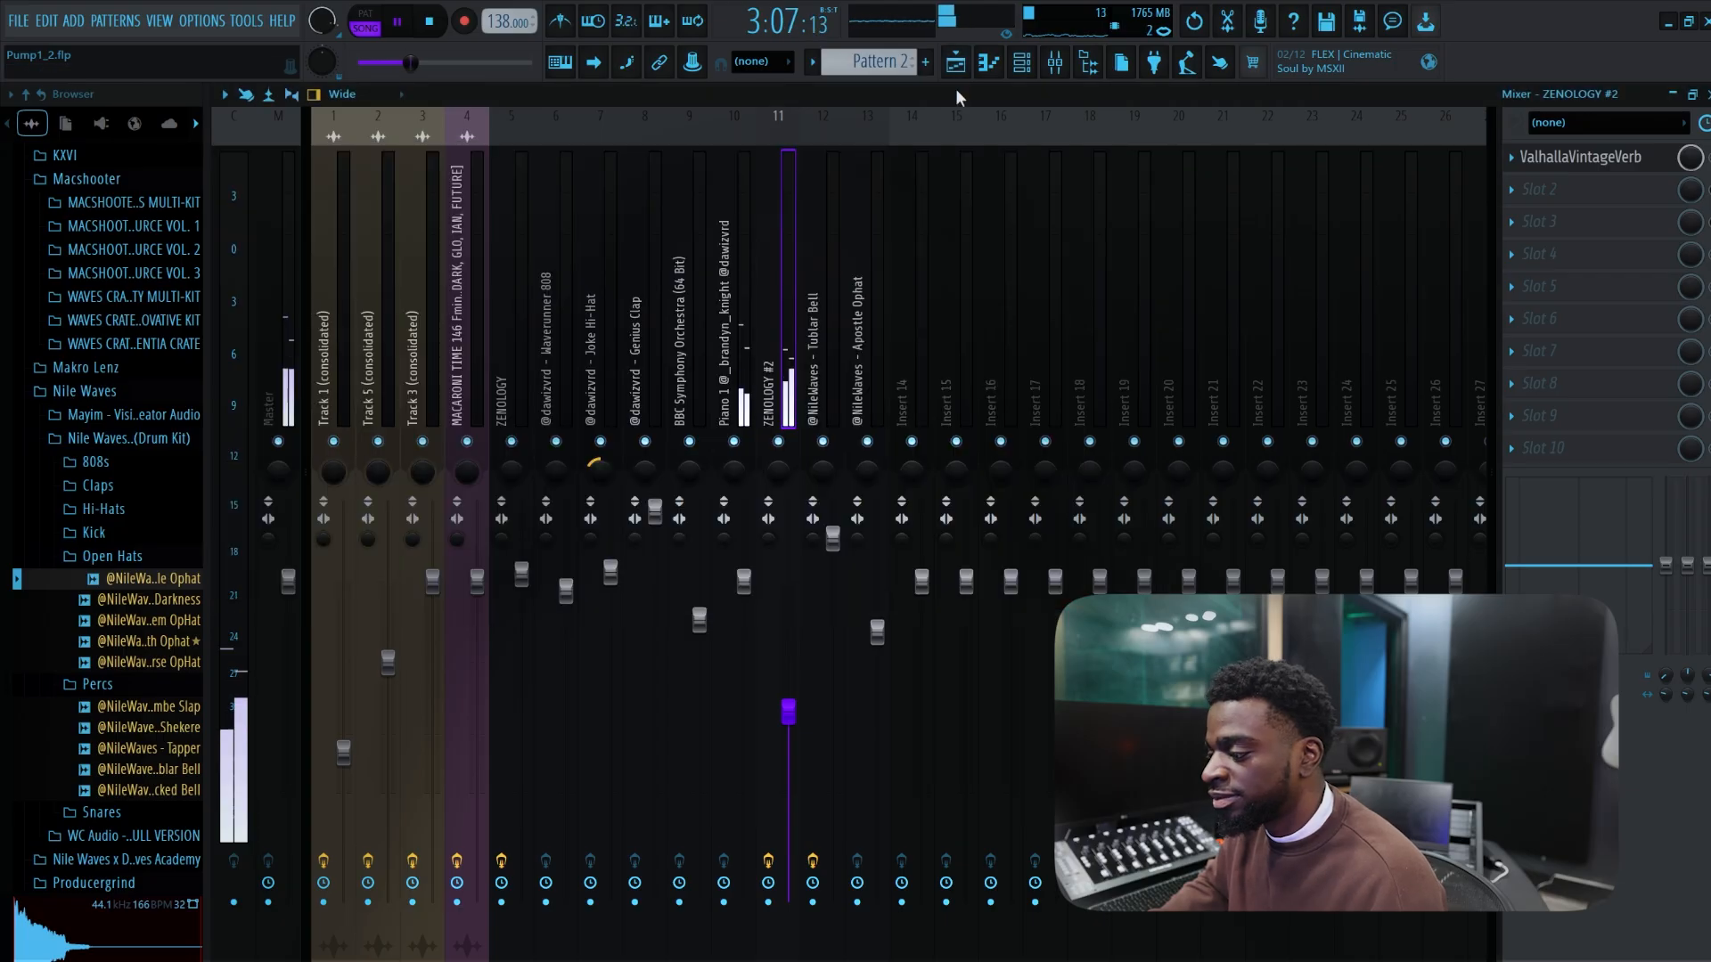
# - Find the ZENOLOGY track in the mixer and check its ValhallaVintageVerb reverb
pyautogui.click(962, 66)
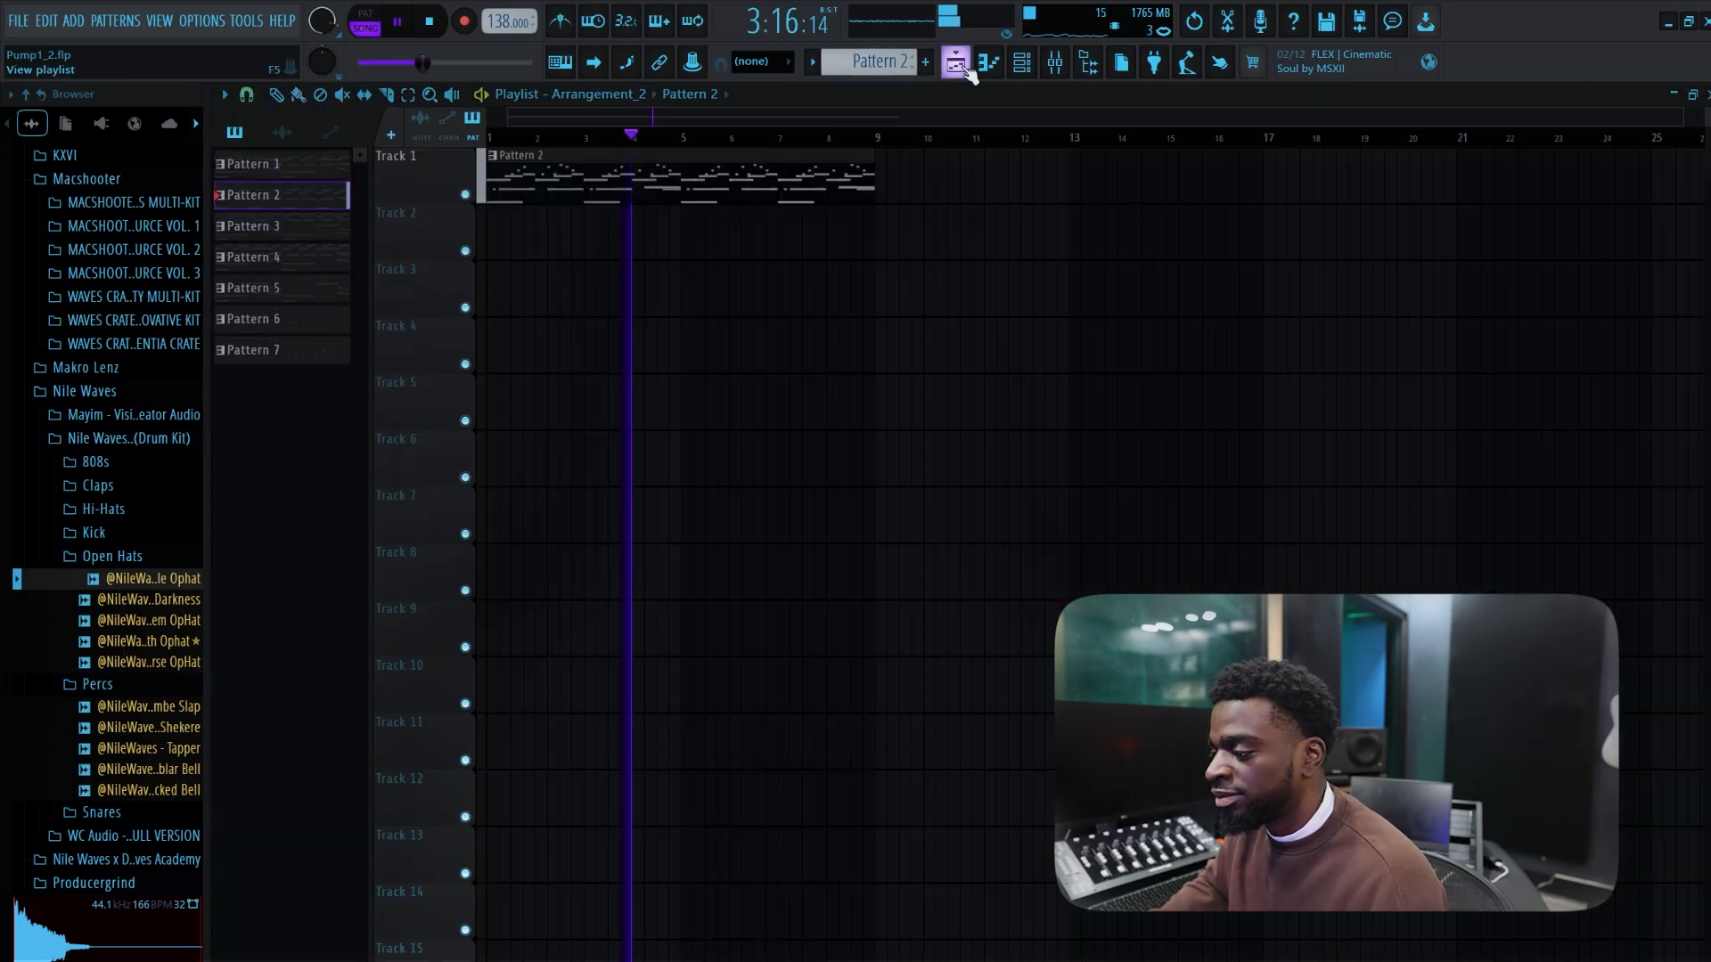
pyautogui.click(1024, 66)
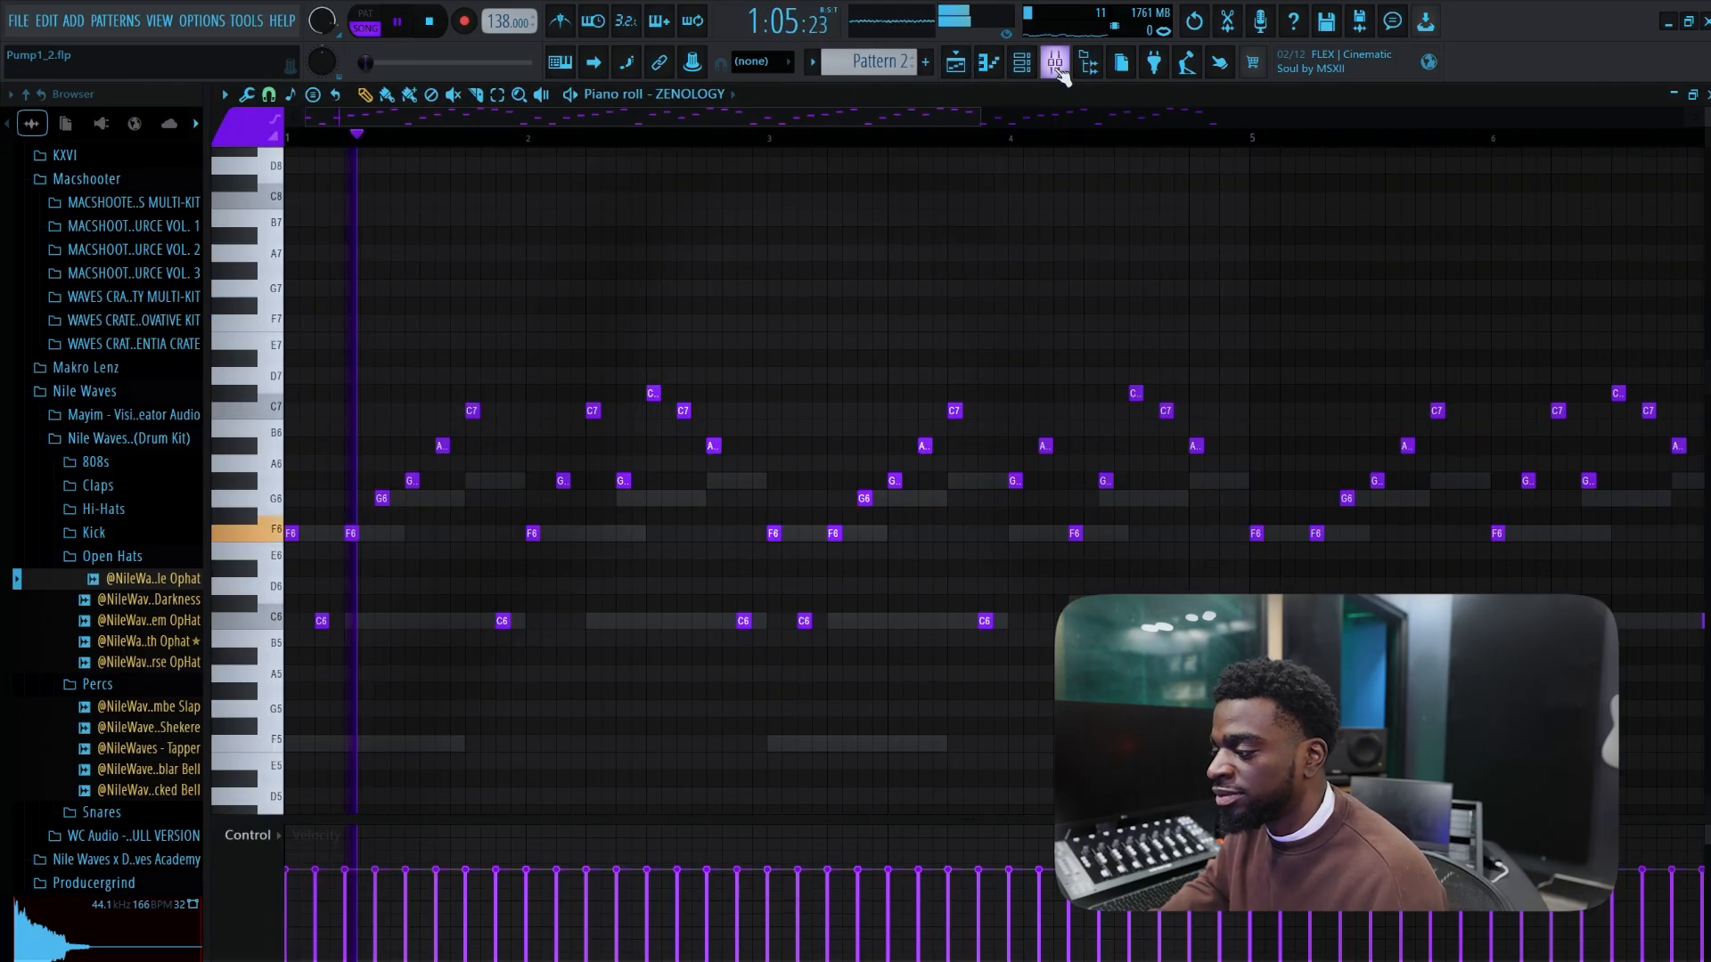
pyautogui.press('F9')
pyautogui.click(526, 318)
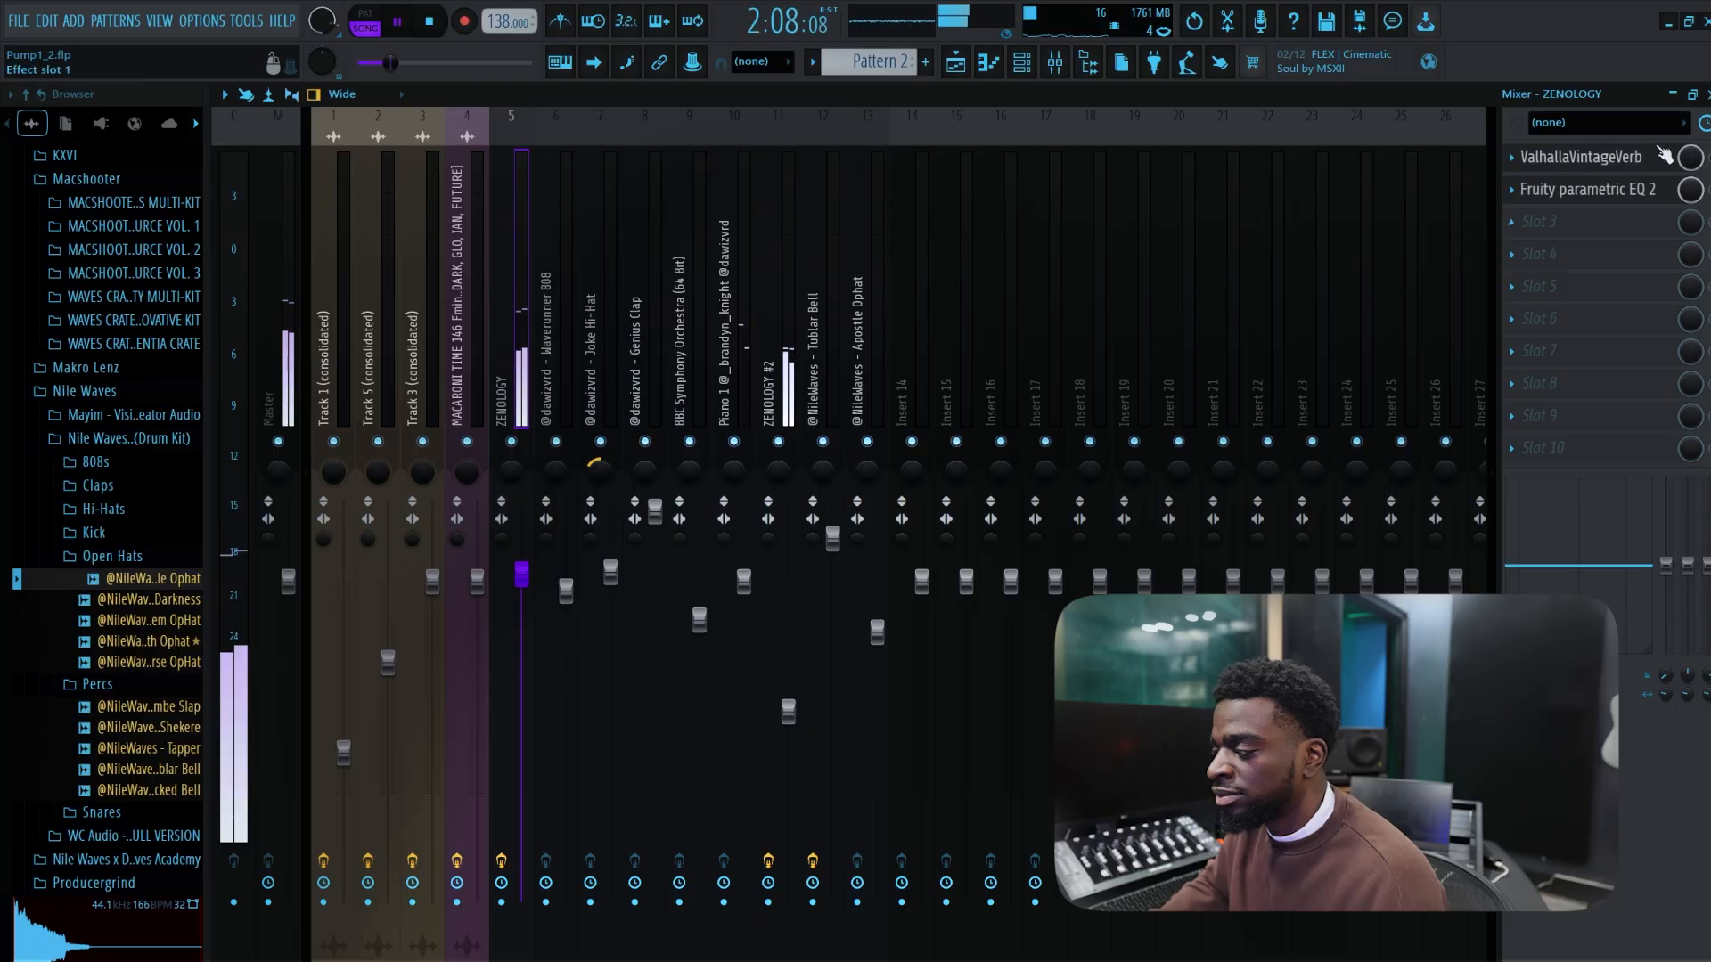
pyautogui.click(1665, 156)
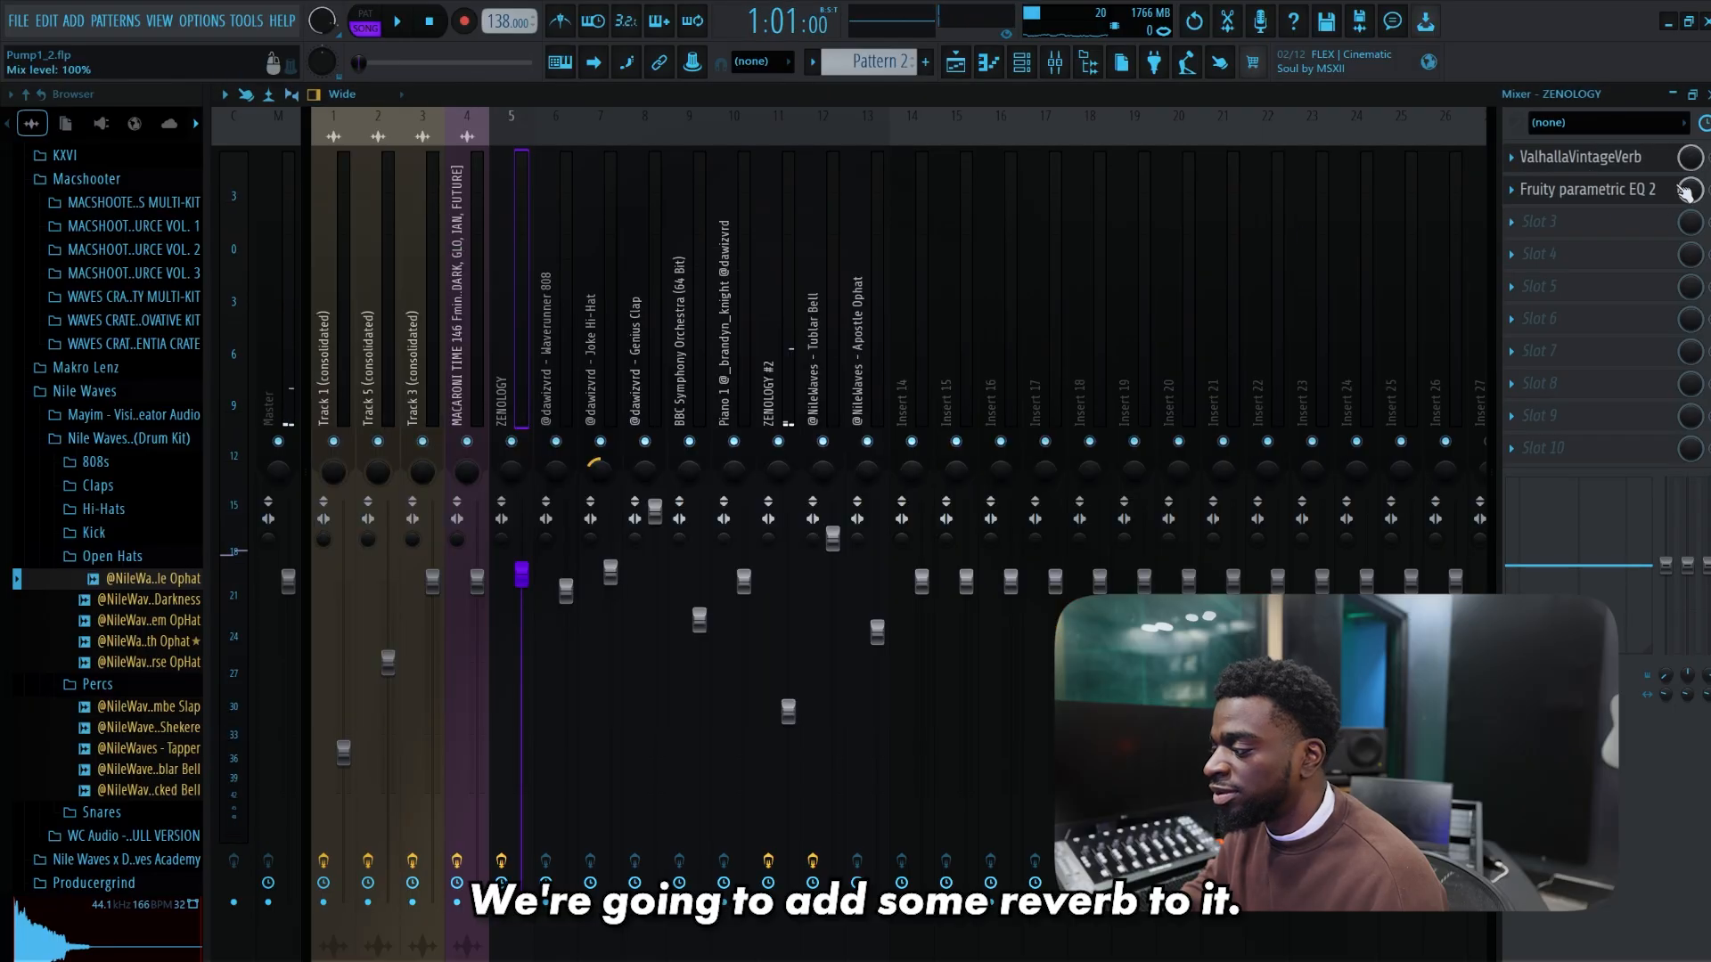
# - Raise the high-pass cutoff in the ZENOLOGY track's Fruity parametric EQ 2 to above 1 kHz, then close the equalizer
pyautogui.click(1595, 190)
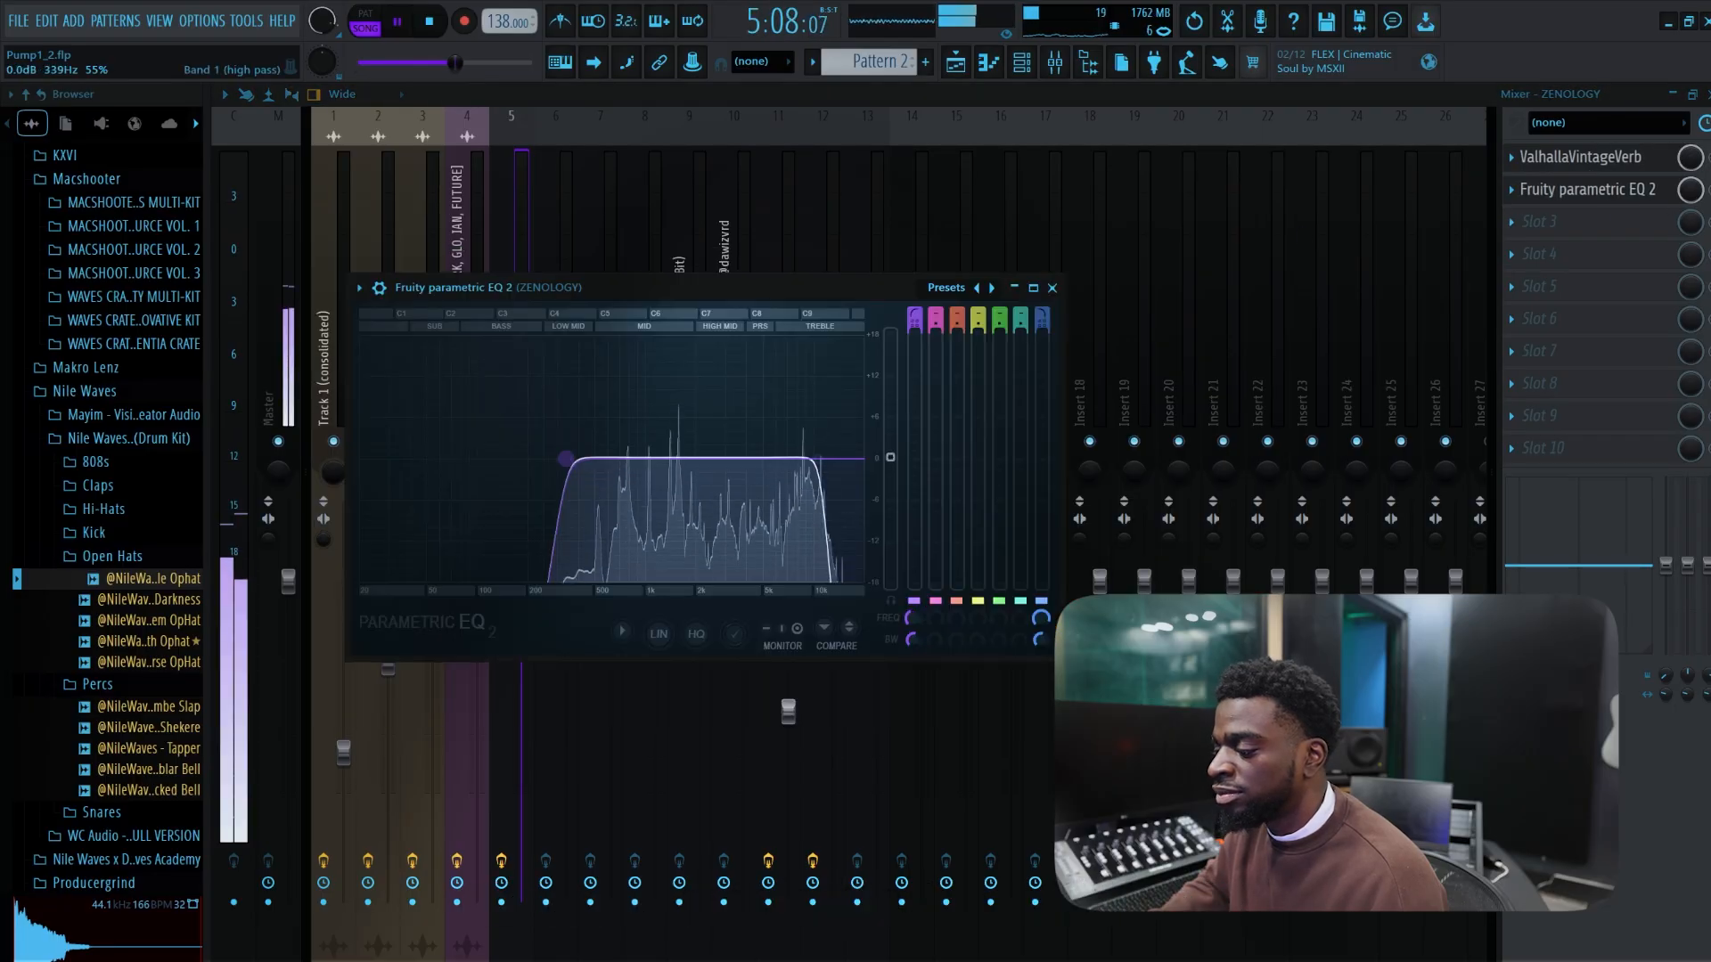
pyautogui.moveTo(567, 458); pyautogui.dragTo(667, 459)
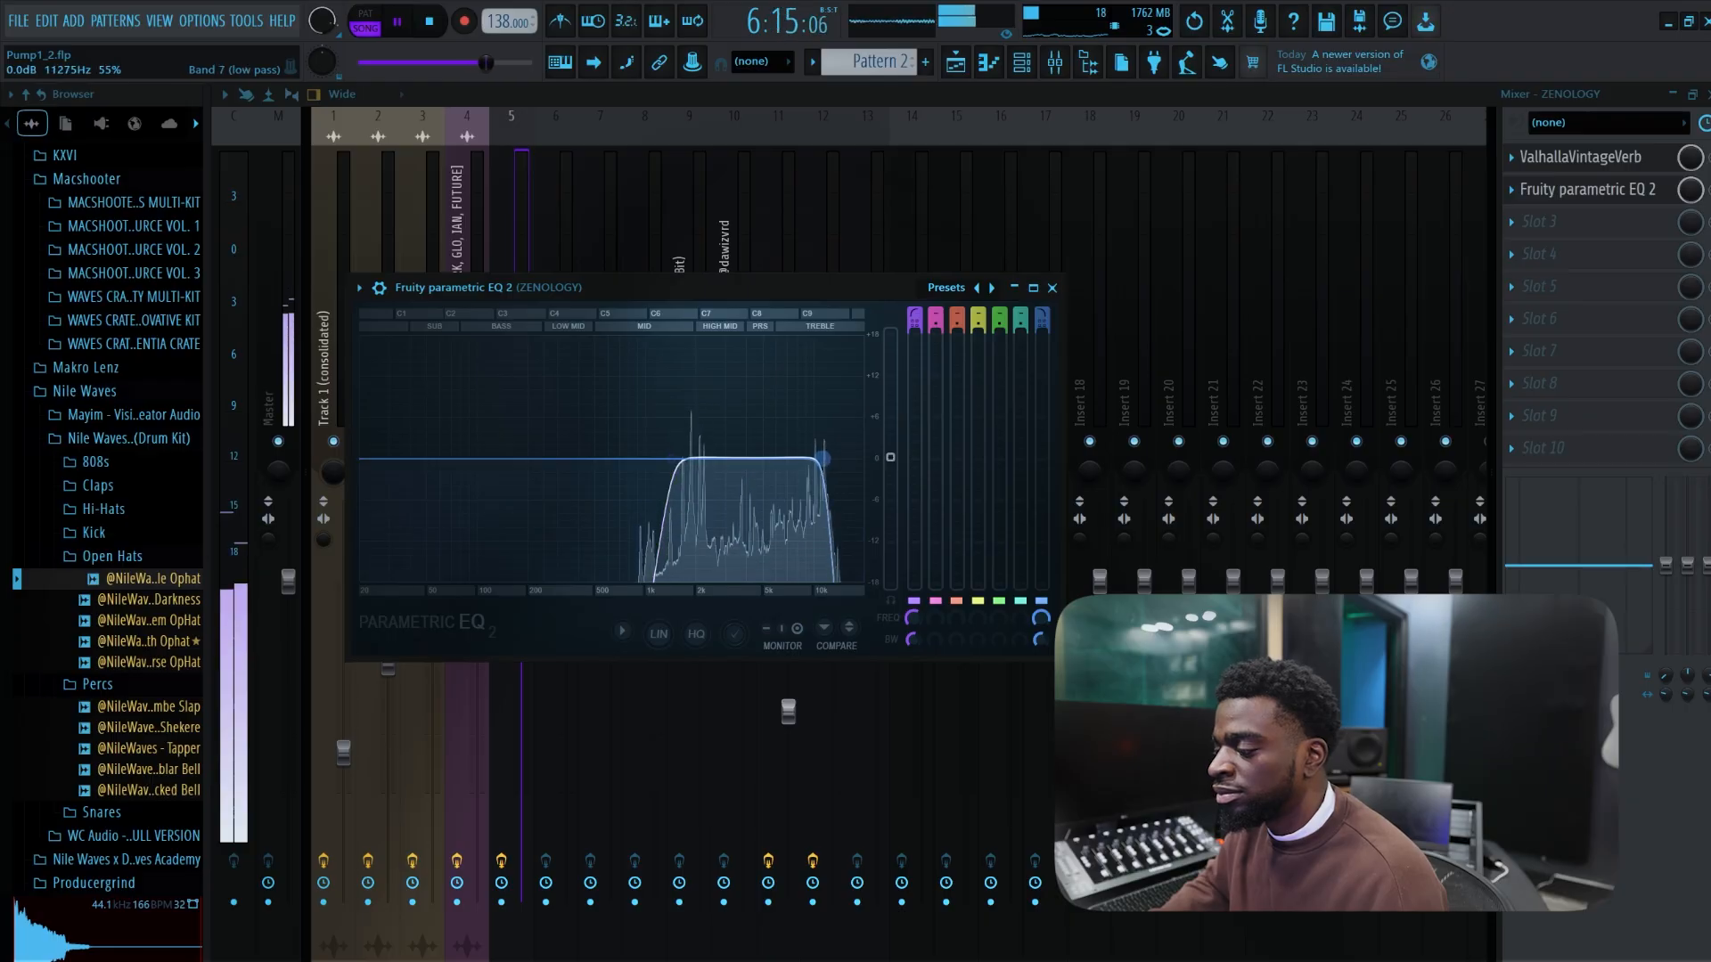
pyautogui.click(1052, 288)
# - Raise the Piano 1 mixer track's level slightly and set the ZENOLOGY #2 track's volume to 63% (-9.2 dB)
pyautogui.click(735, 344)
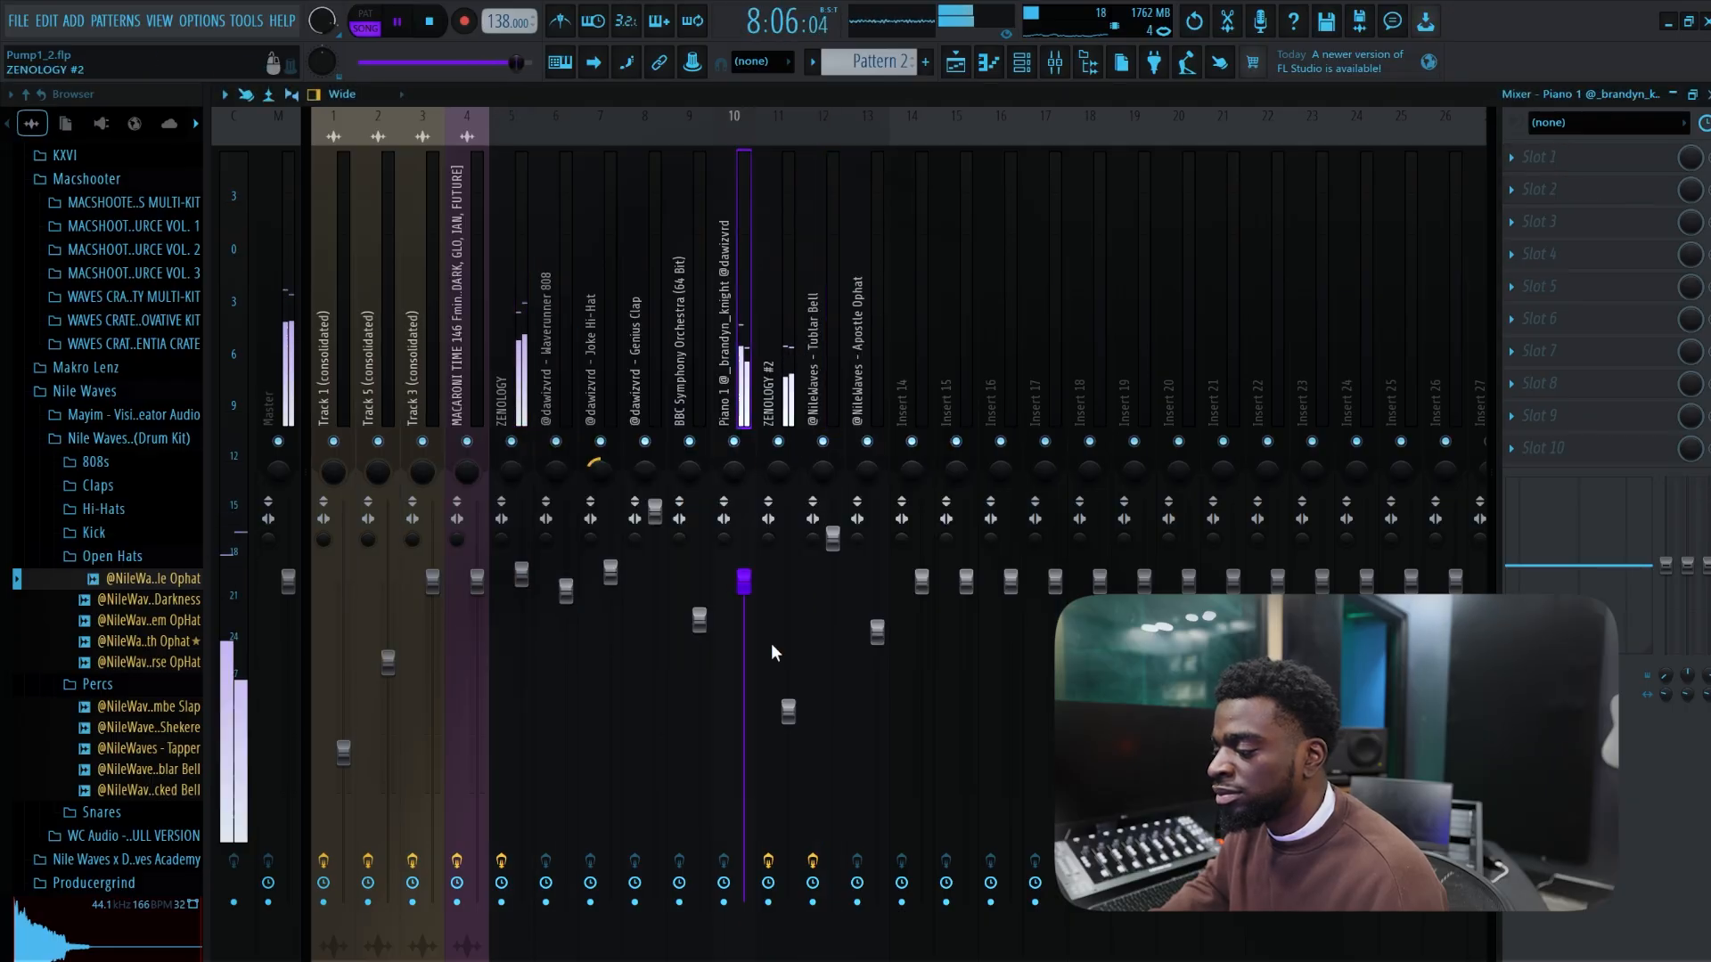
pyautogui.moveTo(744, 581); pyautogui.dragTo(744, 548)
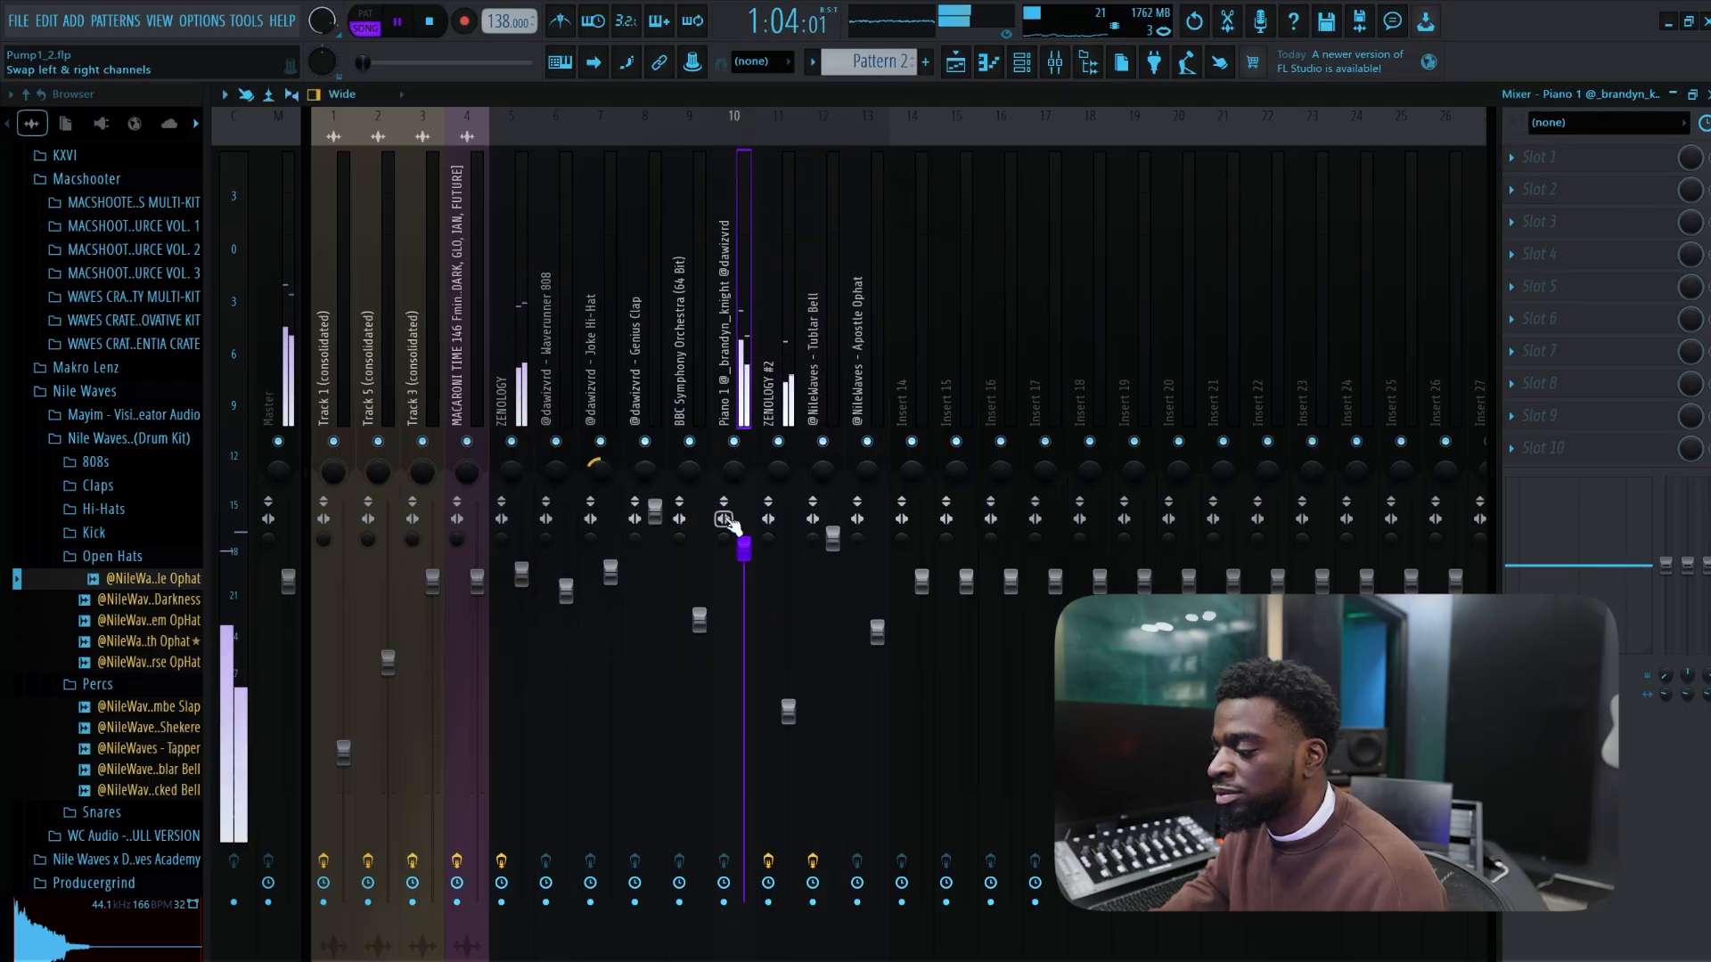
pyautogui.moveTo(794, 714); pyautogui.dragTo(795, 703)
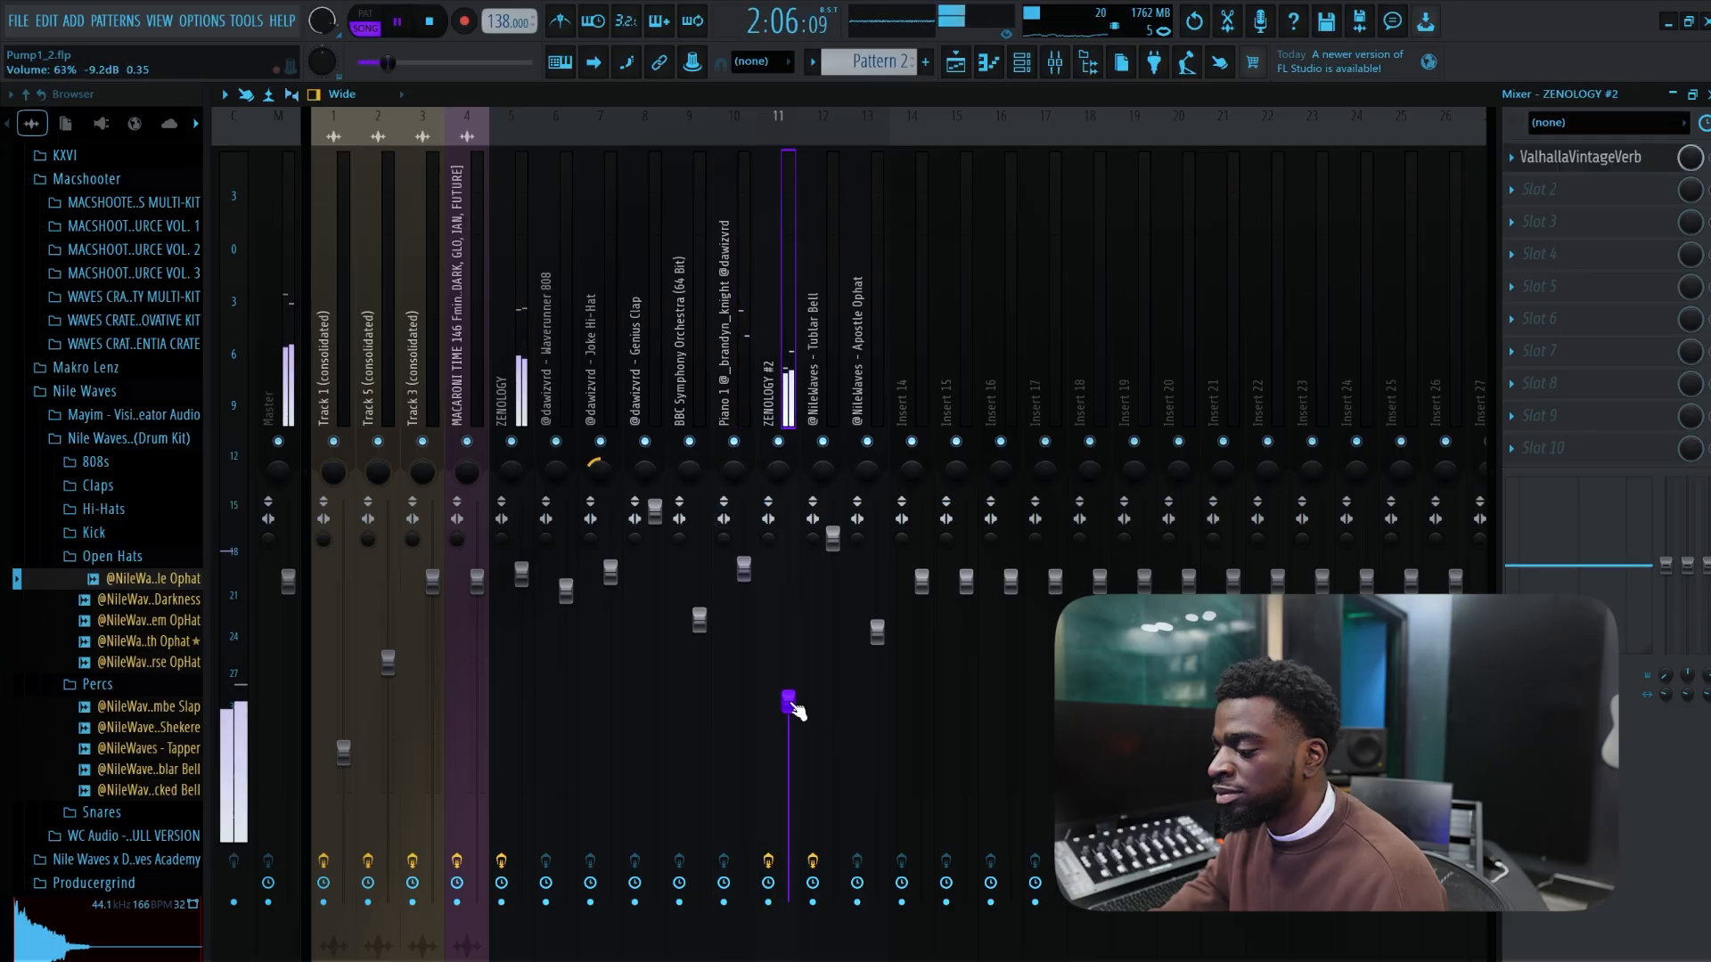
pyautogui.click(517, 406)
pyautogui.click(745, 344)
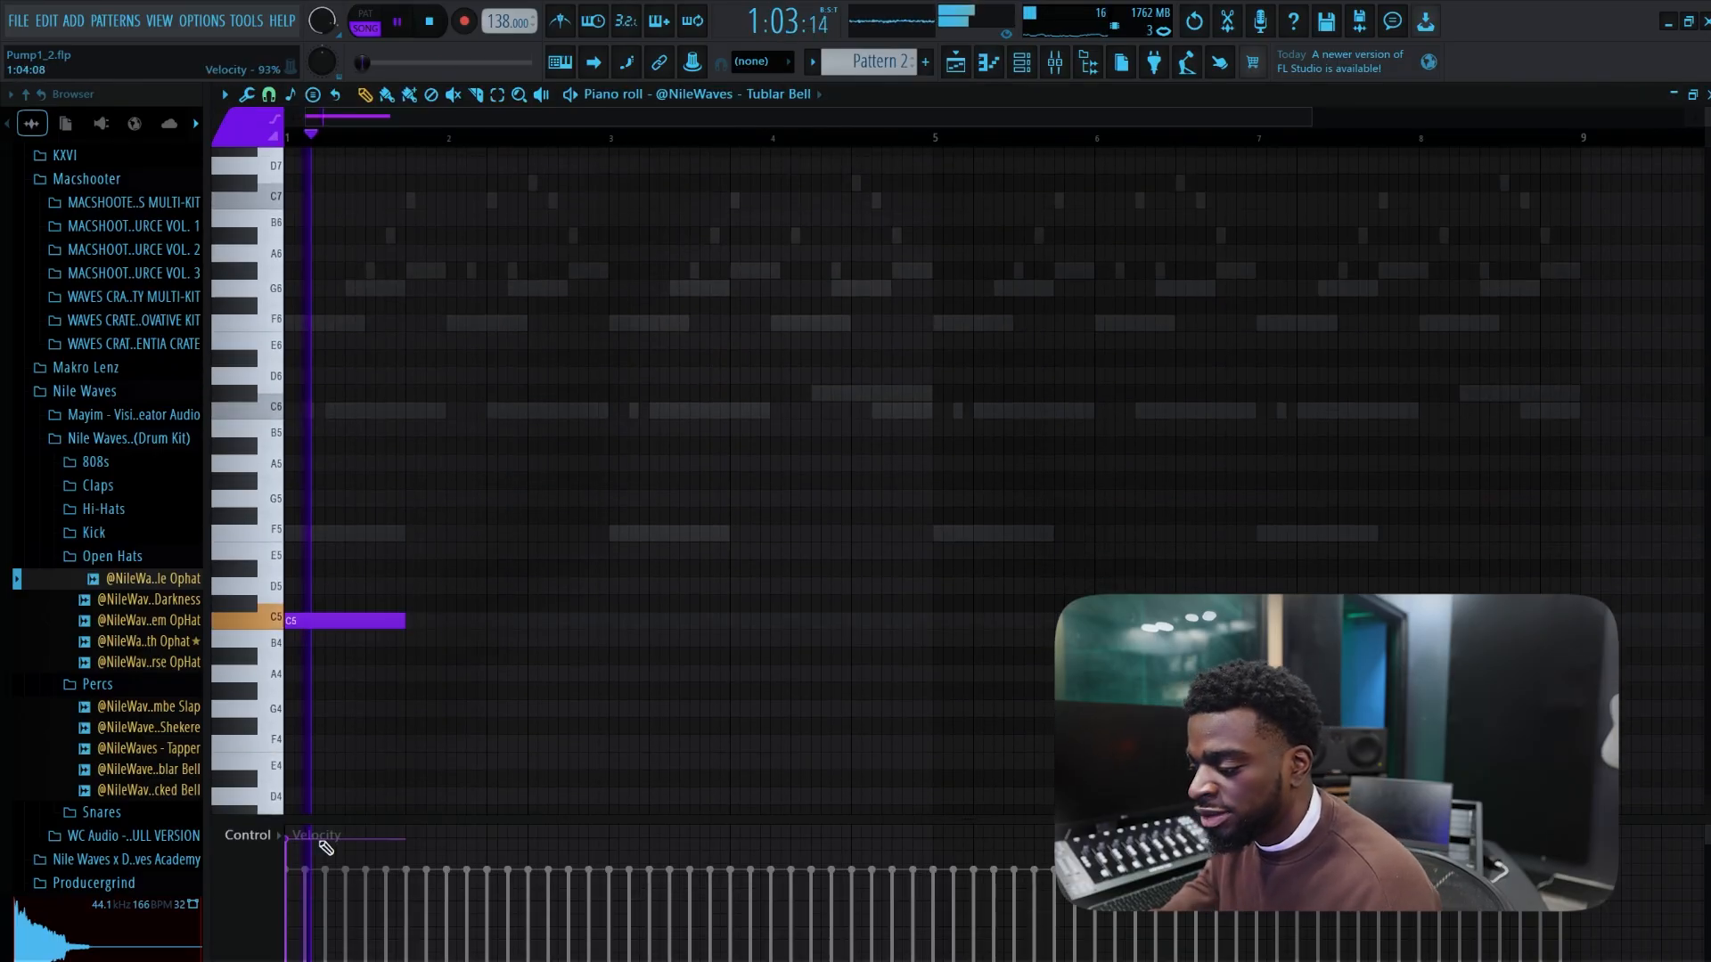
# - Extend the Tublar Bell part with C5 notes at bars 3 and 5 and G#5 to G5 phrases ending bars 4 and 8
pyautogui.click(617, 622)
pyautogui.click(762, 551)
pyautogui.rightClick(829, 552)
pyautogui.click(836, 517)
pyautogui.click(875, 532)
pyautogui.rightClick(875, 532)
pyautogui.moveTo(879, 516); pyautogui.dragTo(924, 514)
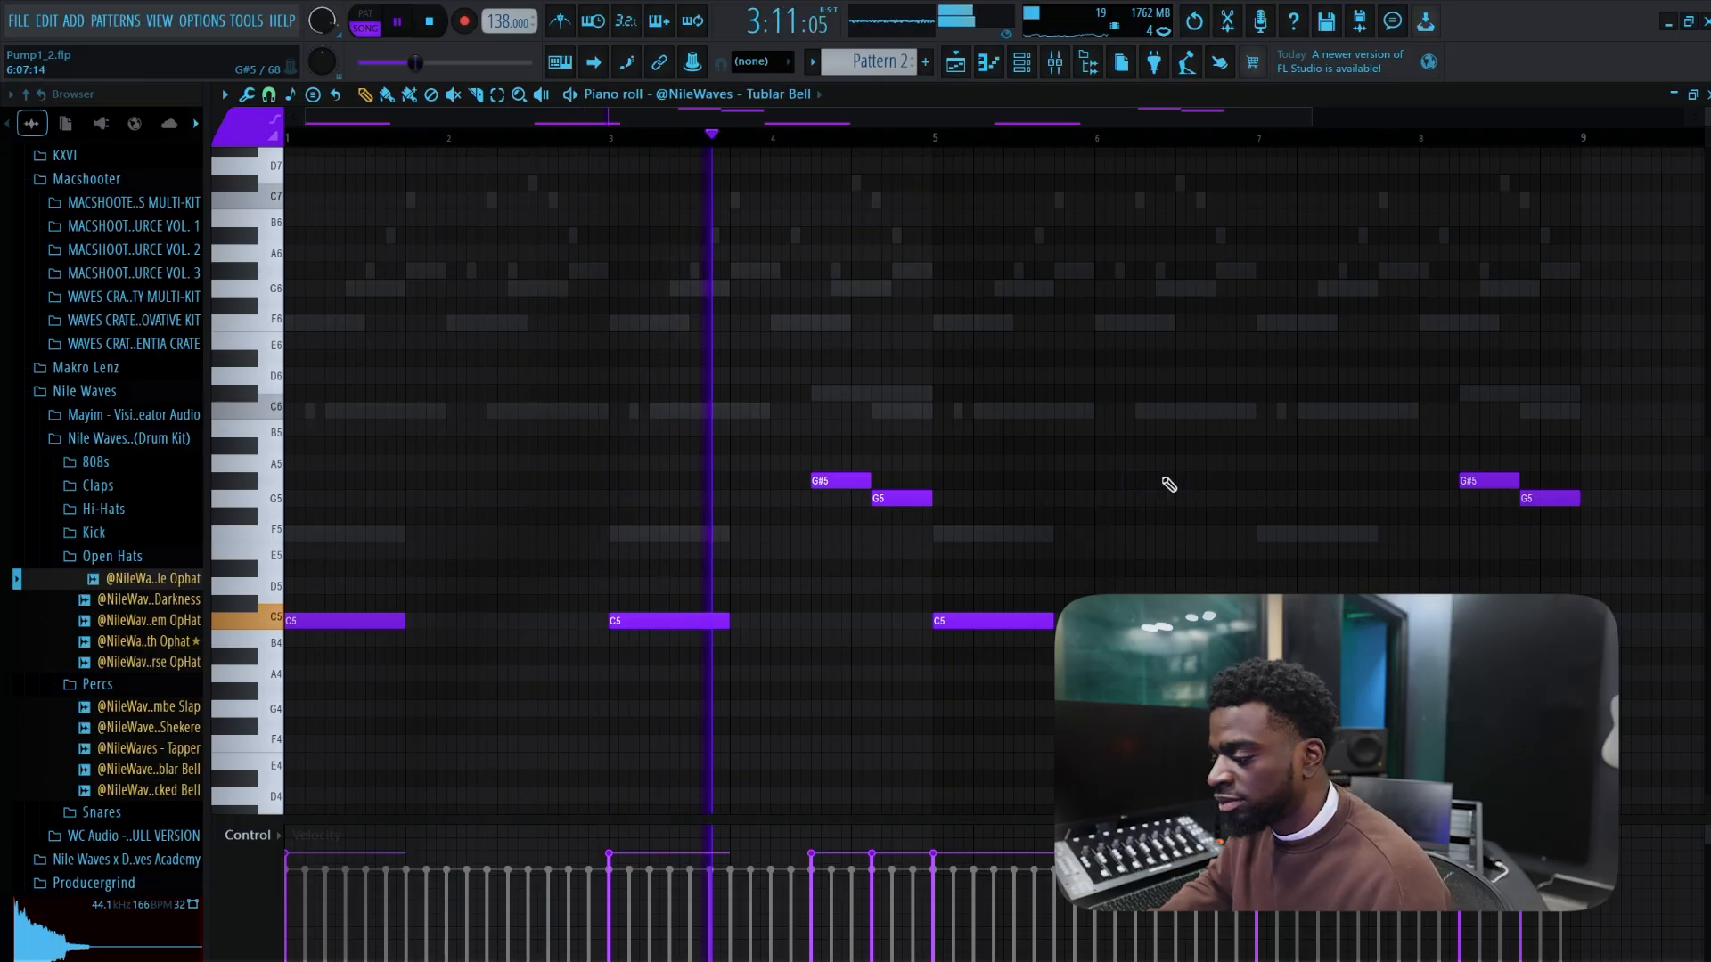
pyautogui.scroll(4, 1065, 466)
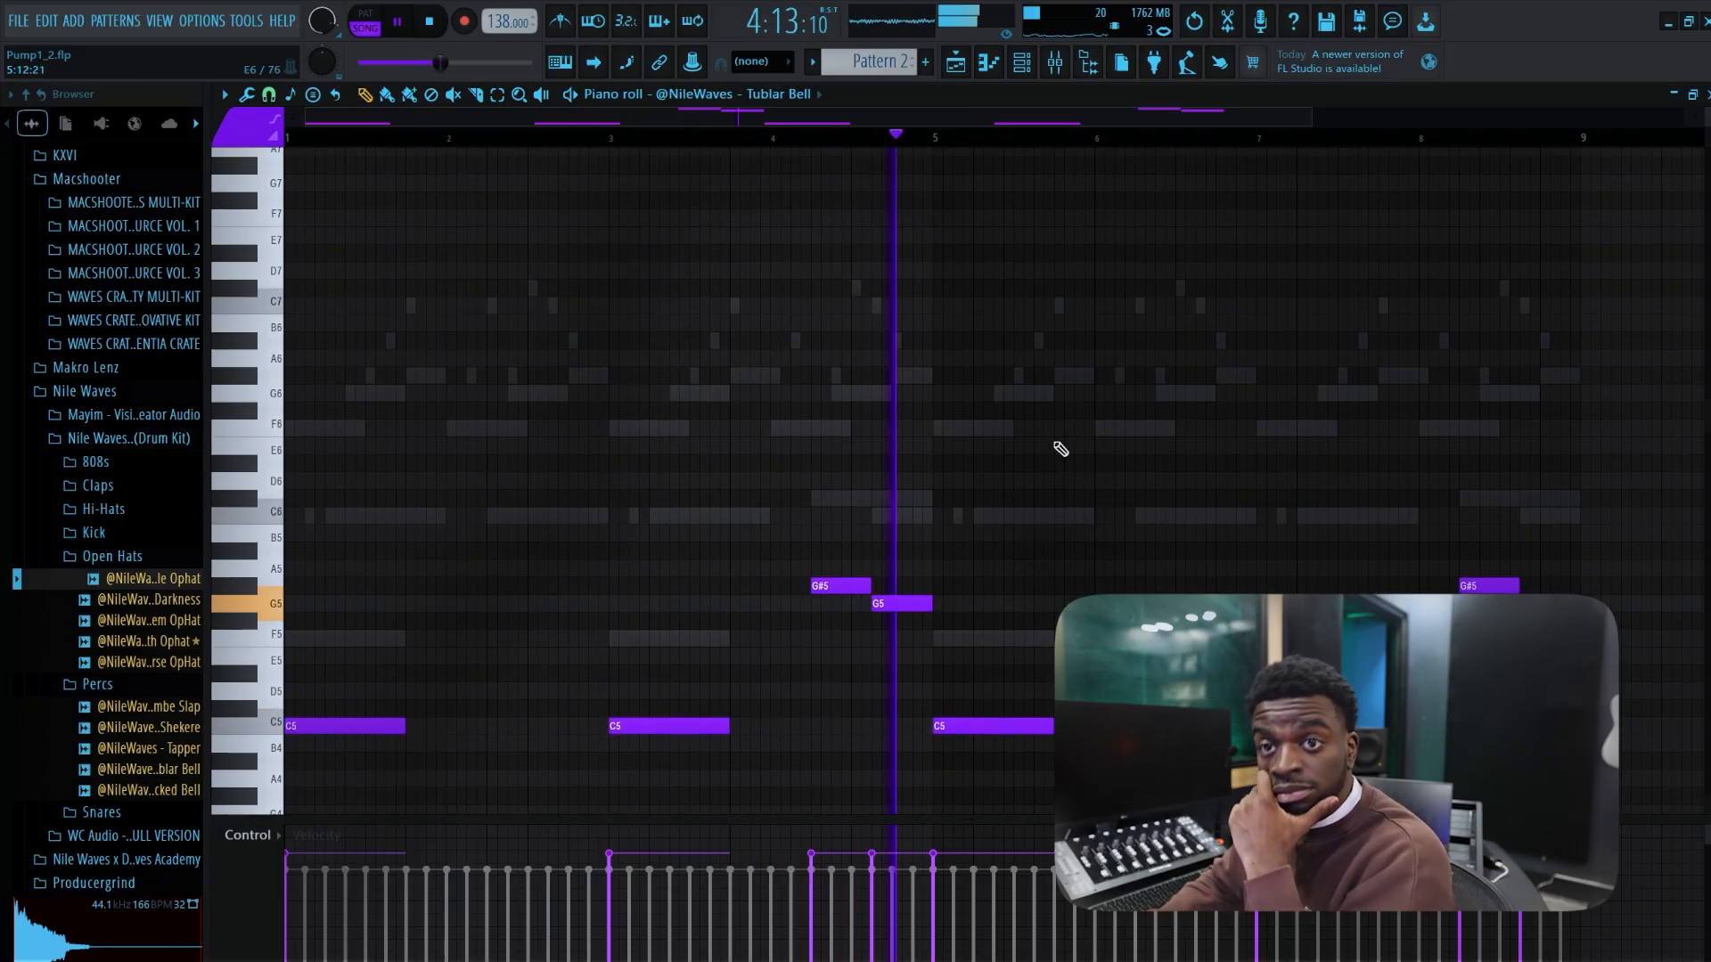
pyautogui.scroll(-4, 1060, 437)
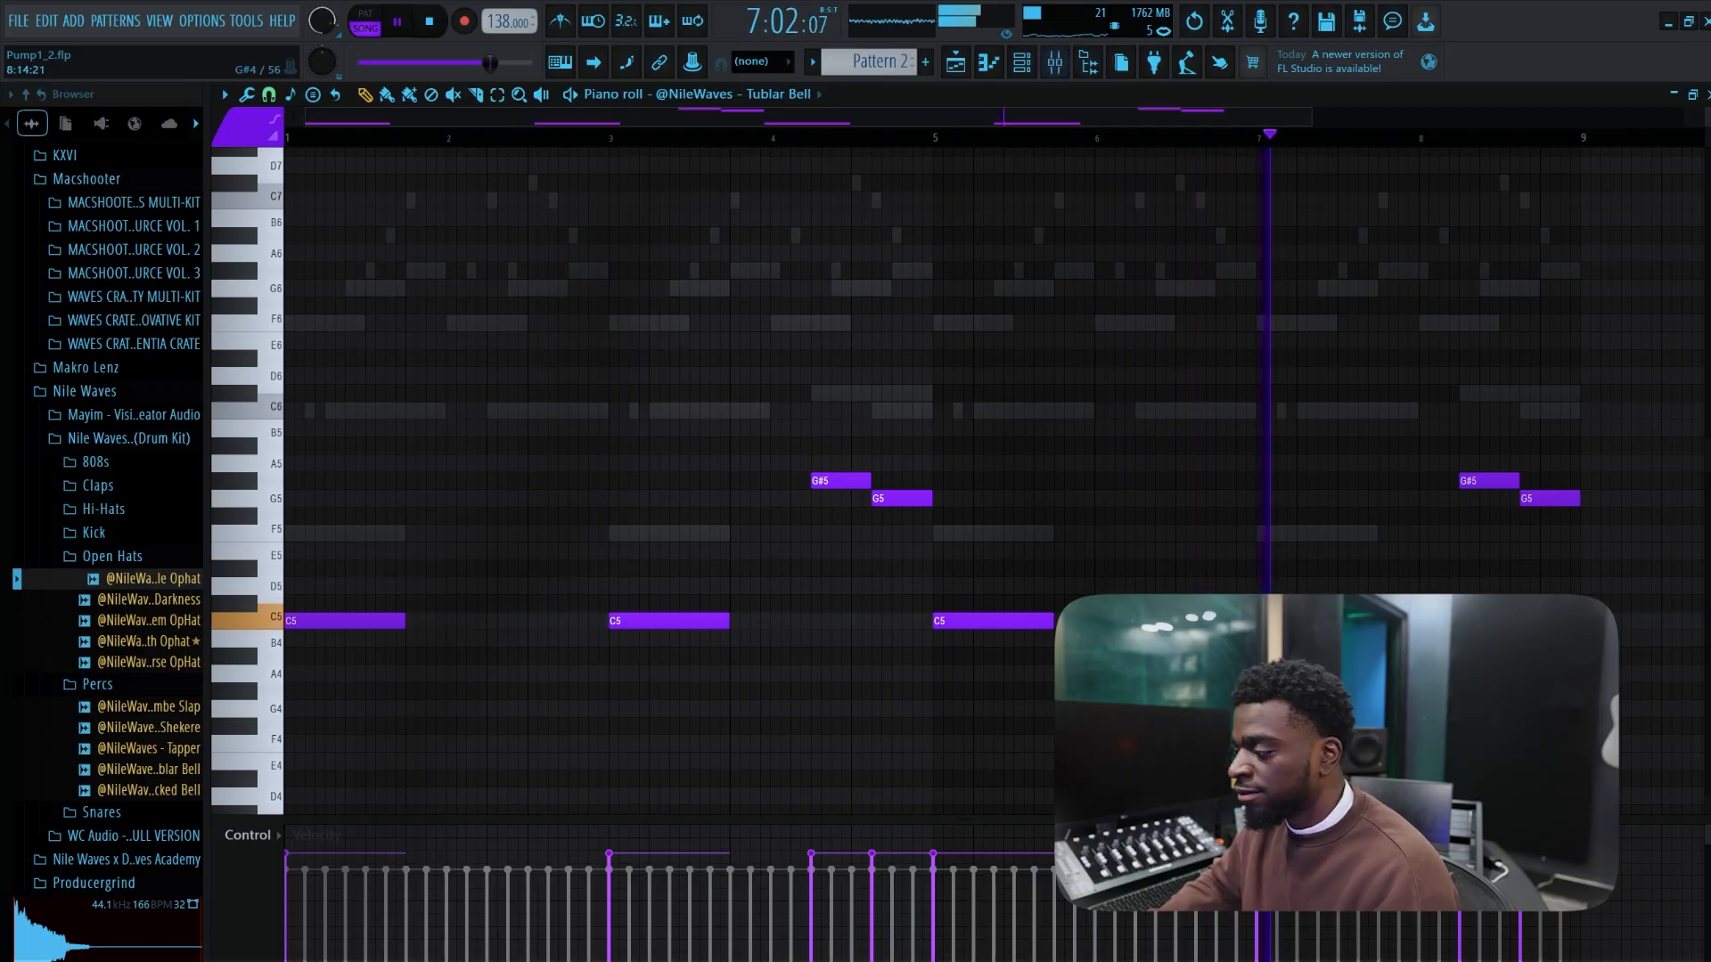
# - Split the melody into separate patterns for ZENOLOGY, Piano 1, ZENOLOGY #2 and Tublar Bell in the playlist
pyautogui.moveTo(1472, 657); pyautogui.dragTo(94, 322)
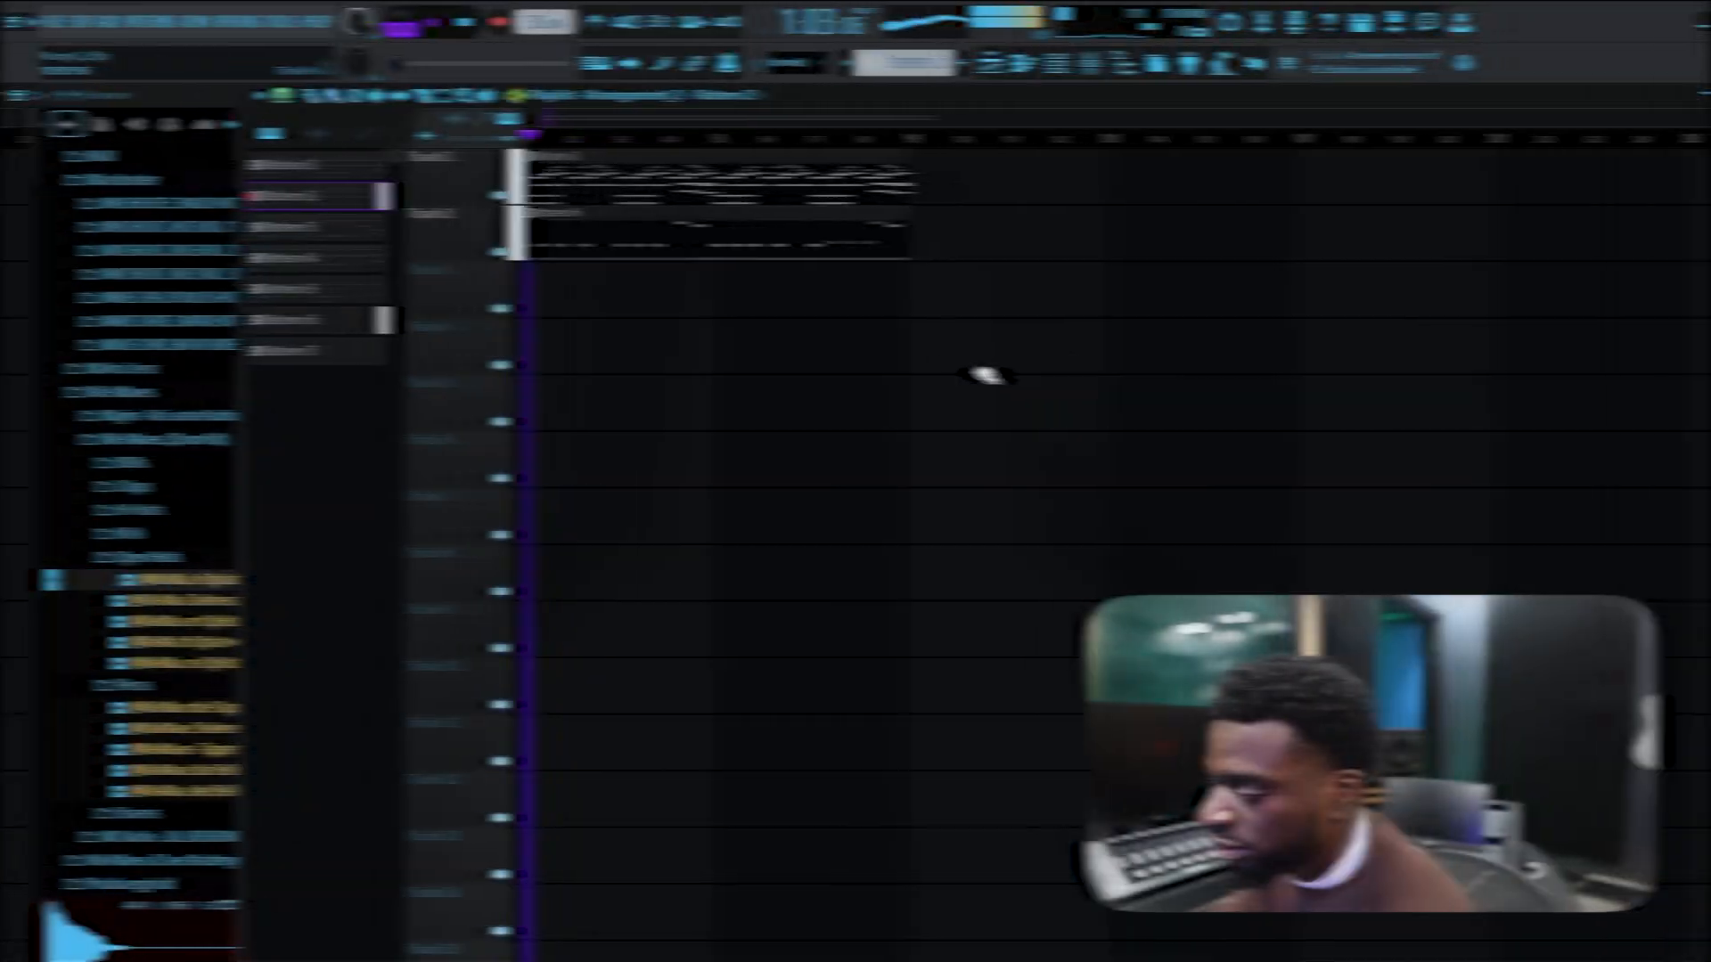
pyautogui.moveTo(1109, 363); pyautogui.dragTo(959, 398)
pyautogui.rightClick(1025, 359)
pyautogui.moveTo(931, 463); pyautogui.dragTo(488, 159)
pyautogui.moveTo(982, 423); pyautogui.dragTo(571, 174)
pyautogui.hotkey('ctrl', 'b')
pyautogui.keyDown('ctrl'); pyautogui.click(931, 515); pyautogui.keyUp('ctrl')
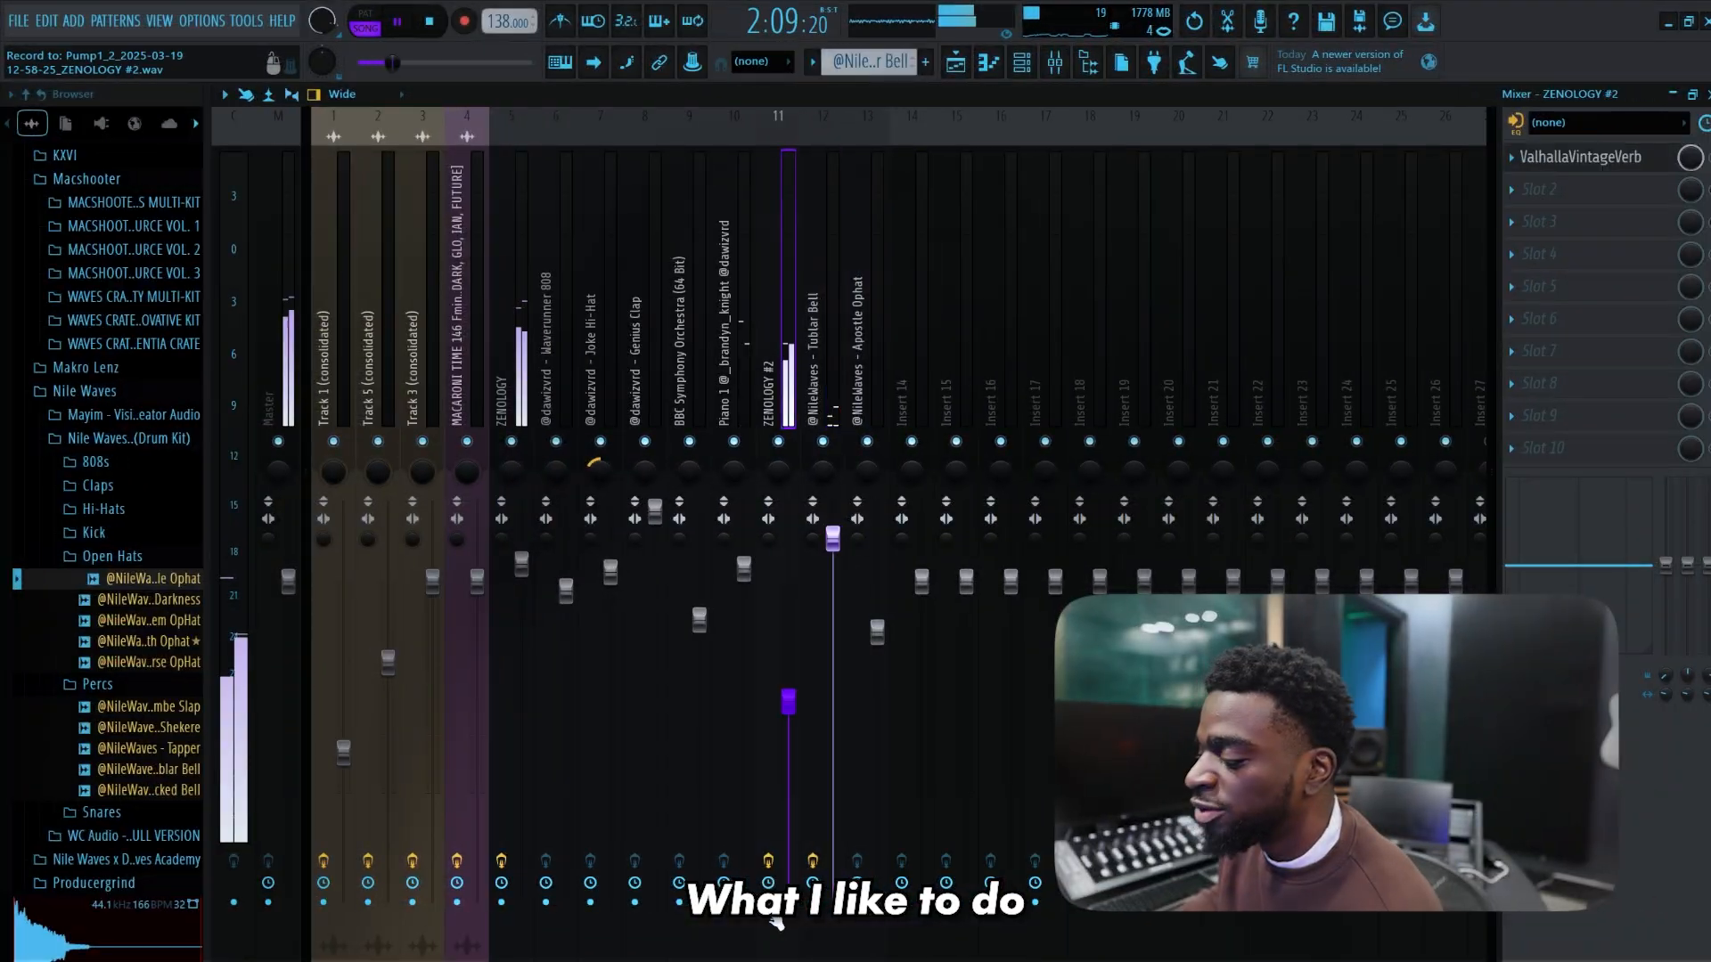
# - Render the four melody mixer tracks to audio and place the clips on Tracks 1 to 4, trimmed to eight bars
pyautogui.click(224, 94)
pyautogui.moveTo(392, 130)
pyautogui.click(533, 134)
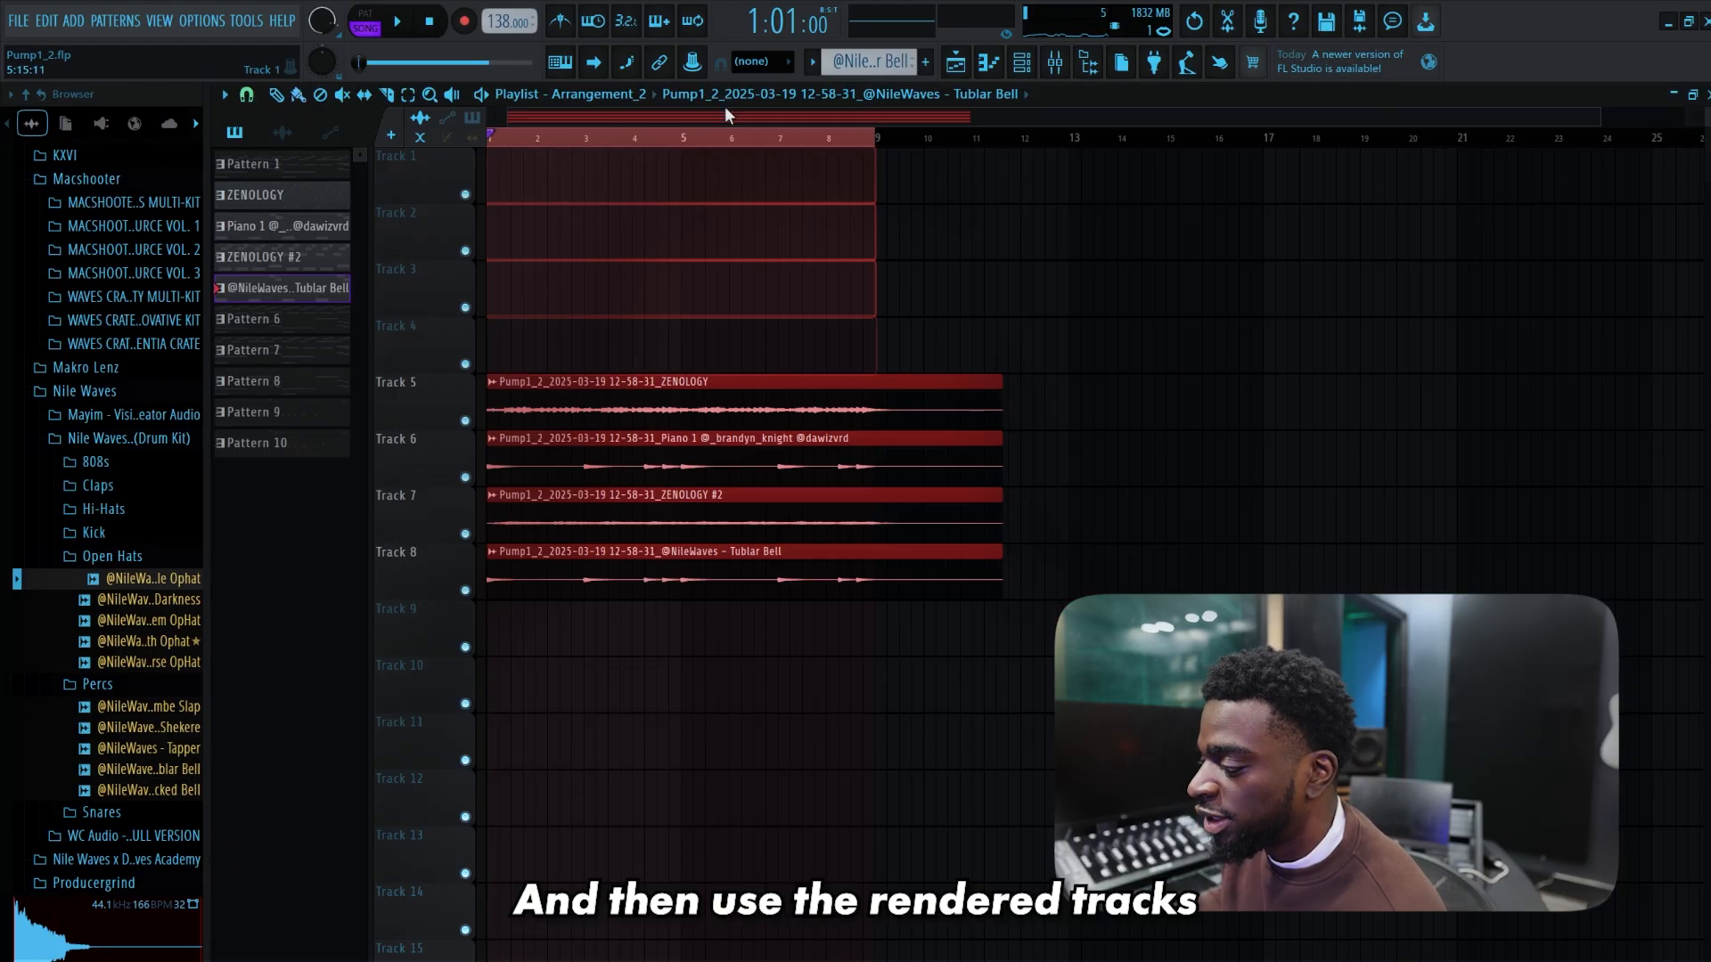
pyautogui.moveTo(847, 331)
pyautogui.mouseDown()
pyautogui.moveTo(878, 325)
pyautogui.moveTo(1001, 496)
pyautogui.mouseUp()
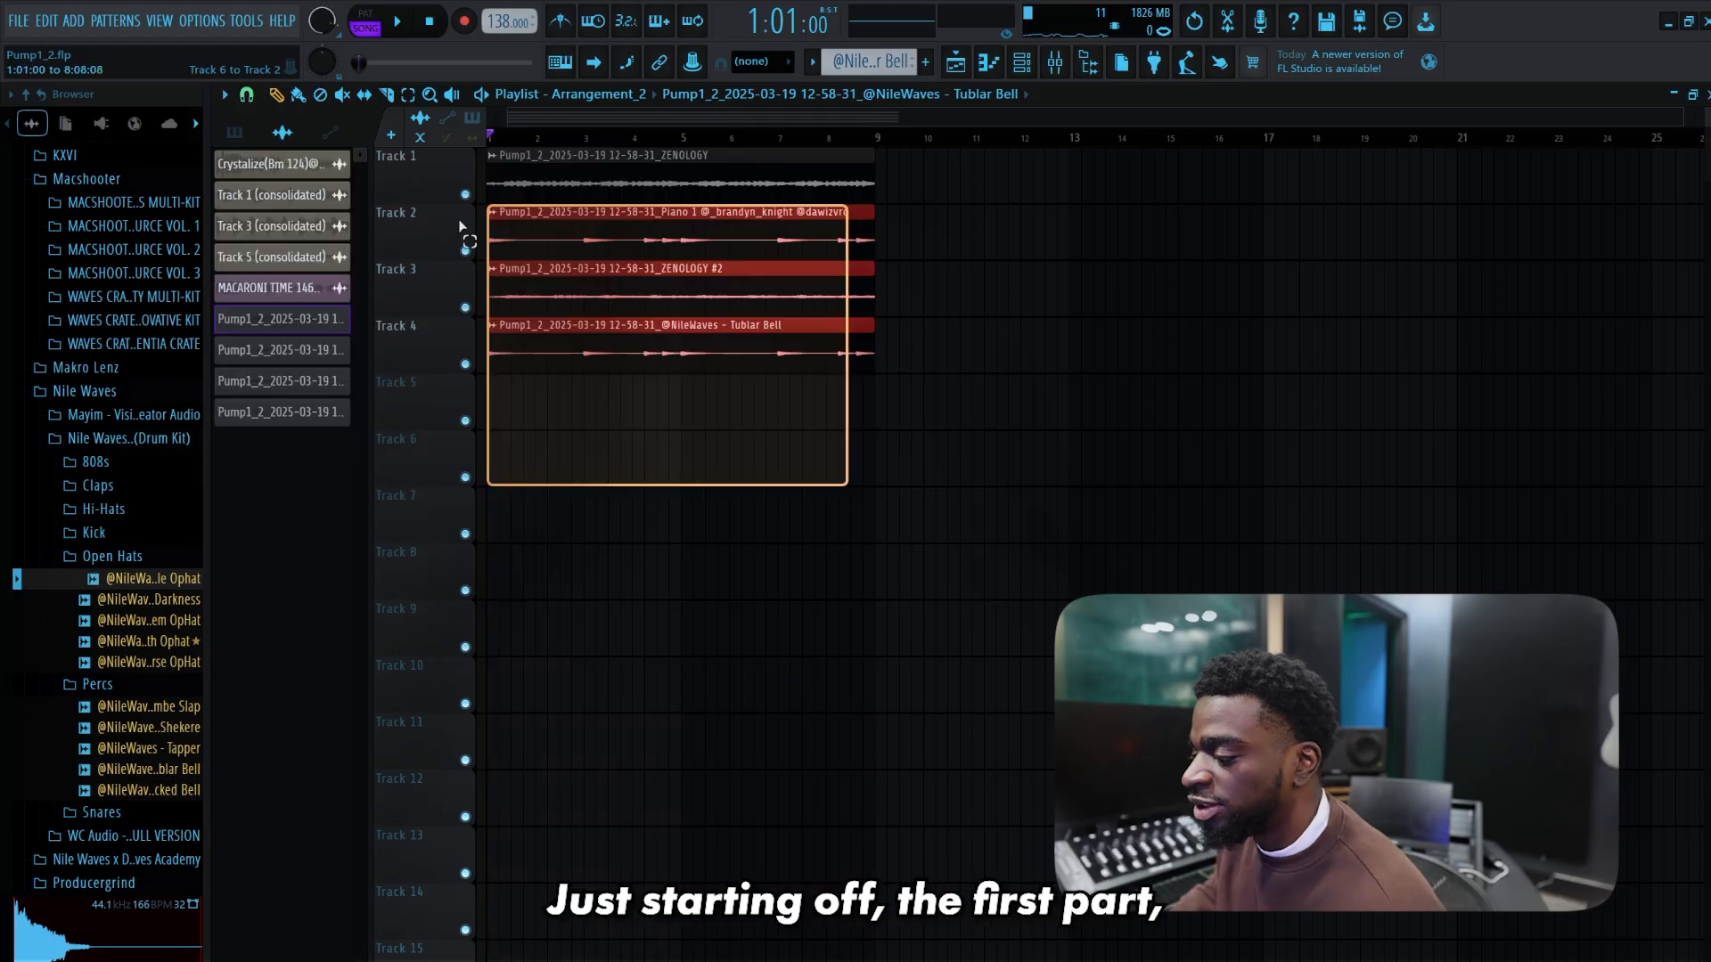
# - Move the ZENOLOGY #2 and Tublar Bell clips to bar 9 and duplicate the ZENOLOGY and Piano 1 clips from bar 9
pyautogui.moveTo(489, 152)
pyautogui.mouseDown()
pyautogui.moveTo(497, 330)
pyautogui.moveTo(499, 283)
pyautogui.mouseUp()
pyautogui.moveTo(614, 298); pyautogui.dragTo(955, 312)
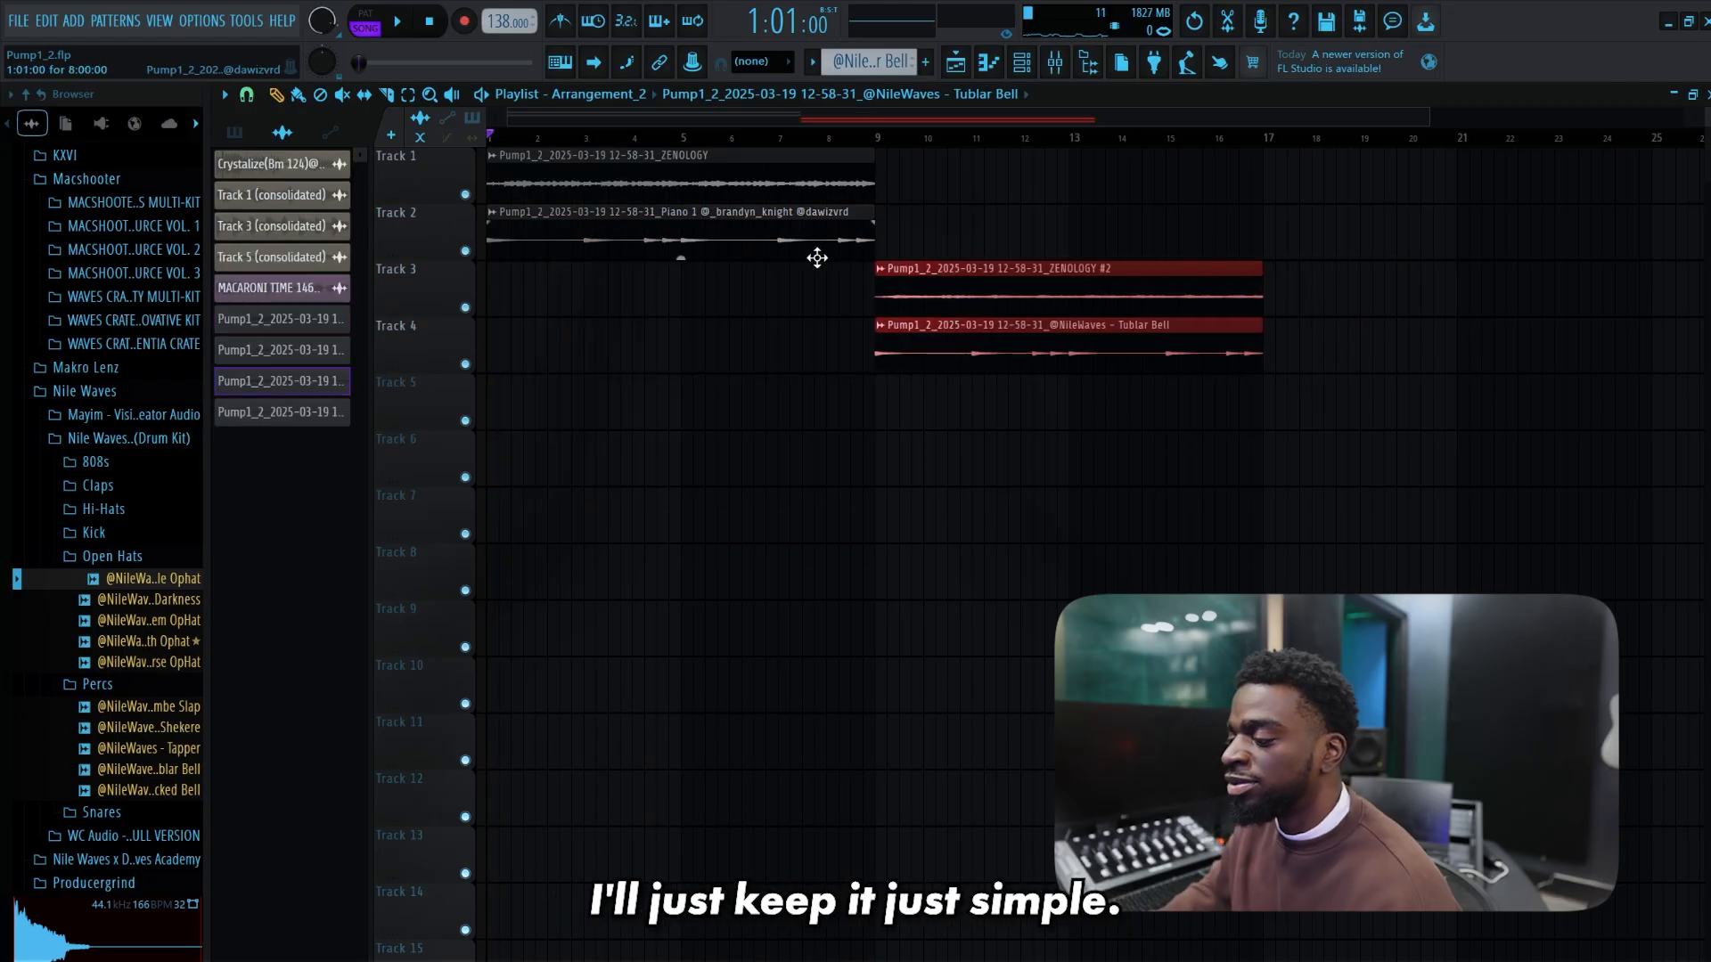
pyautogui.press('space')
pyautogui.moveTo(1043, 234); pyautogui.dragTo(470, 123)
pyautogui.hotkey('ctrl', 'b')
pyautogui.moveTo(1551, 372); pyautogui.dragTo(1031, 437)
pyautogui.click(963, 340)
pyautogui.moveTo(963, 341)
pyautogui.mouseDown()
pyautogui.moveTo(978, 353)
pyautogui.moveTo(961, 354)
pyautogui.mouseUp()
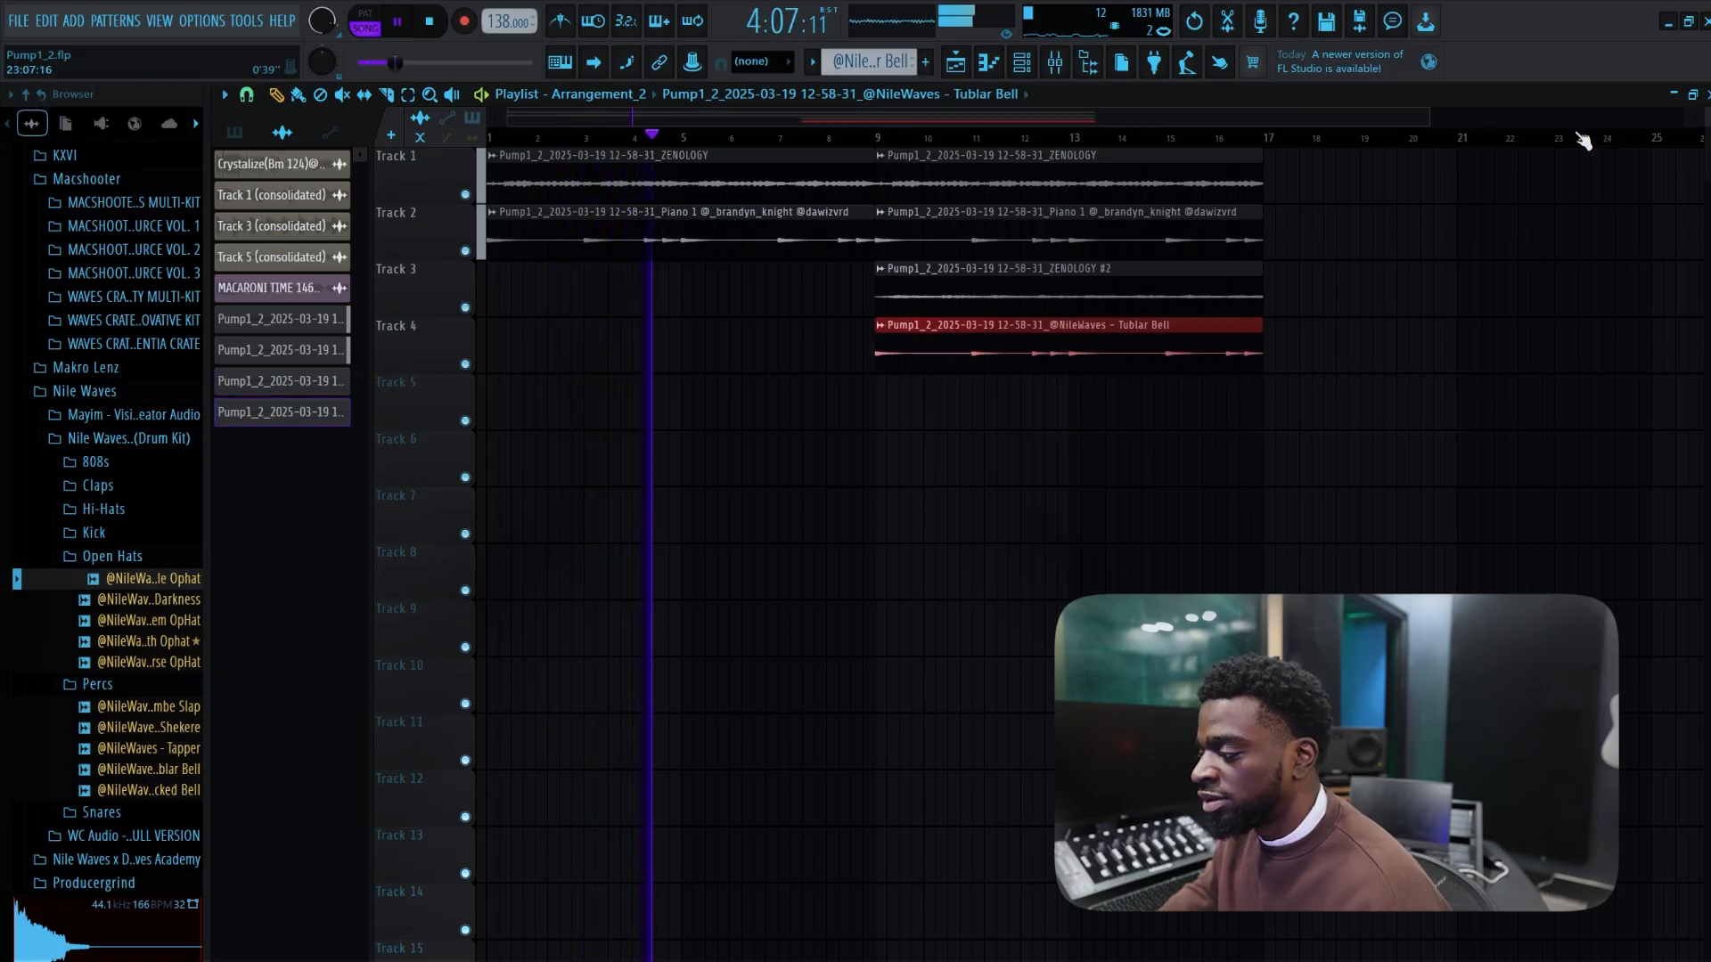
# - Normalize the rendered Tublar Bell audio clip and lower its channel volume to 28% (-20.5 dB)
pyautogui.moveTo(1429, 117); pyautogui.dragTo(1597, 116)
pyautogui.moveTo(1479, 381); pyautogui.dragTo(1150, 426)
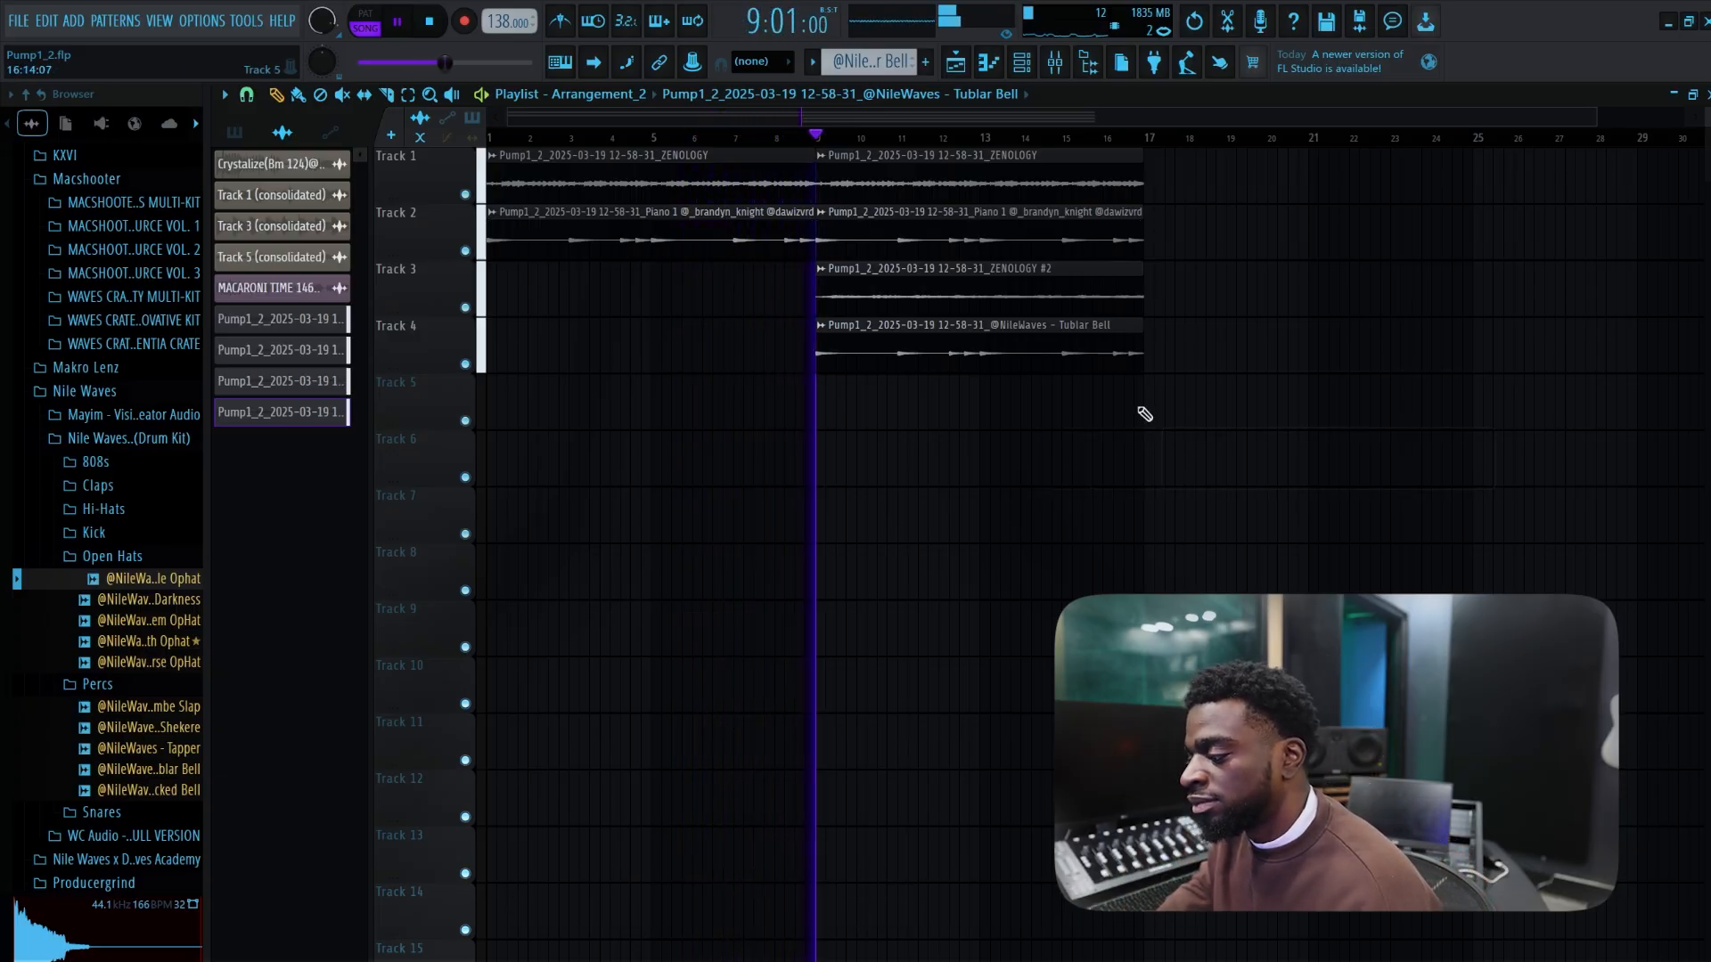
pyautogui.doubleClick(1027, 352)
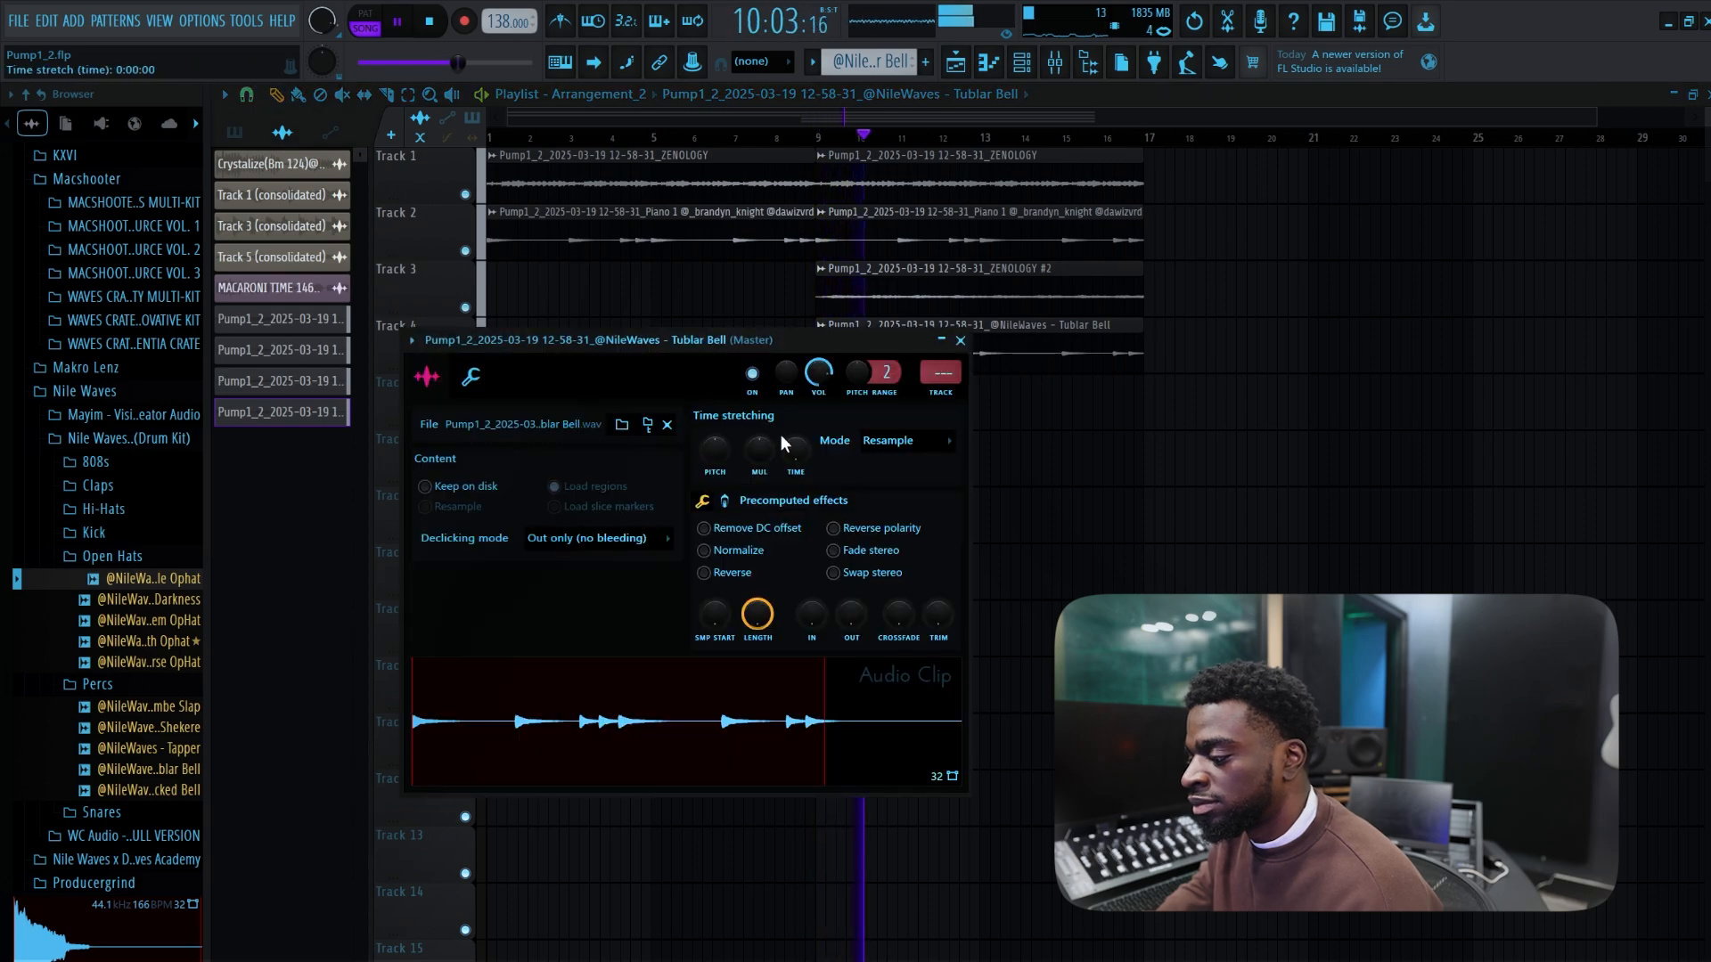
pyautogui.click(745, 550)
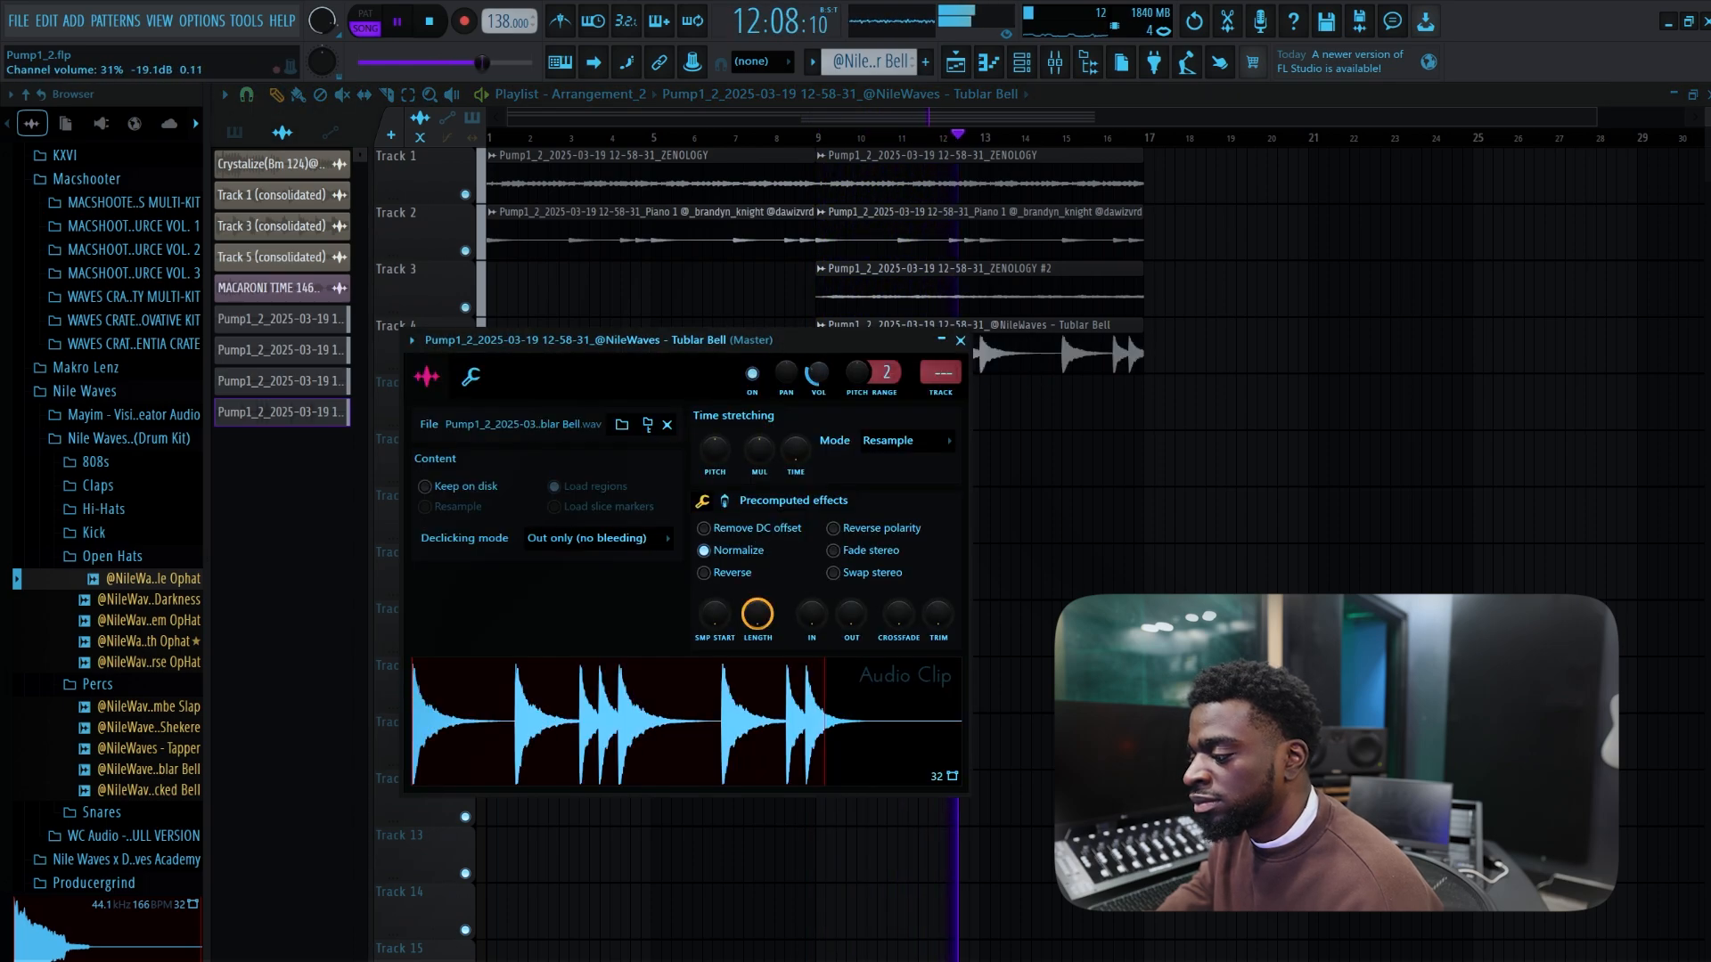
pyautogui.click(1207, 454)
pyautogui.doubleClick(855, 358)
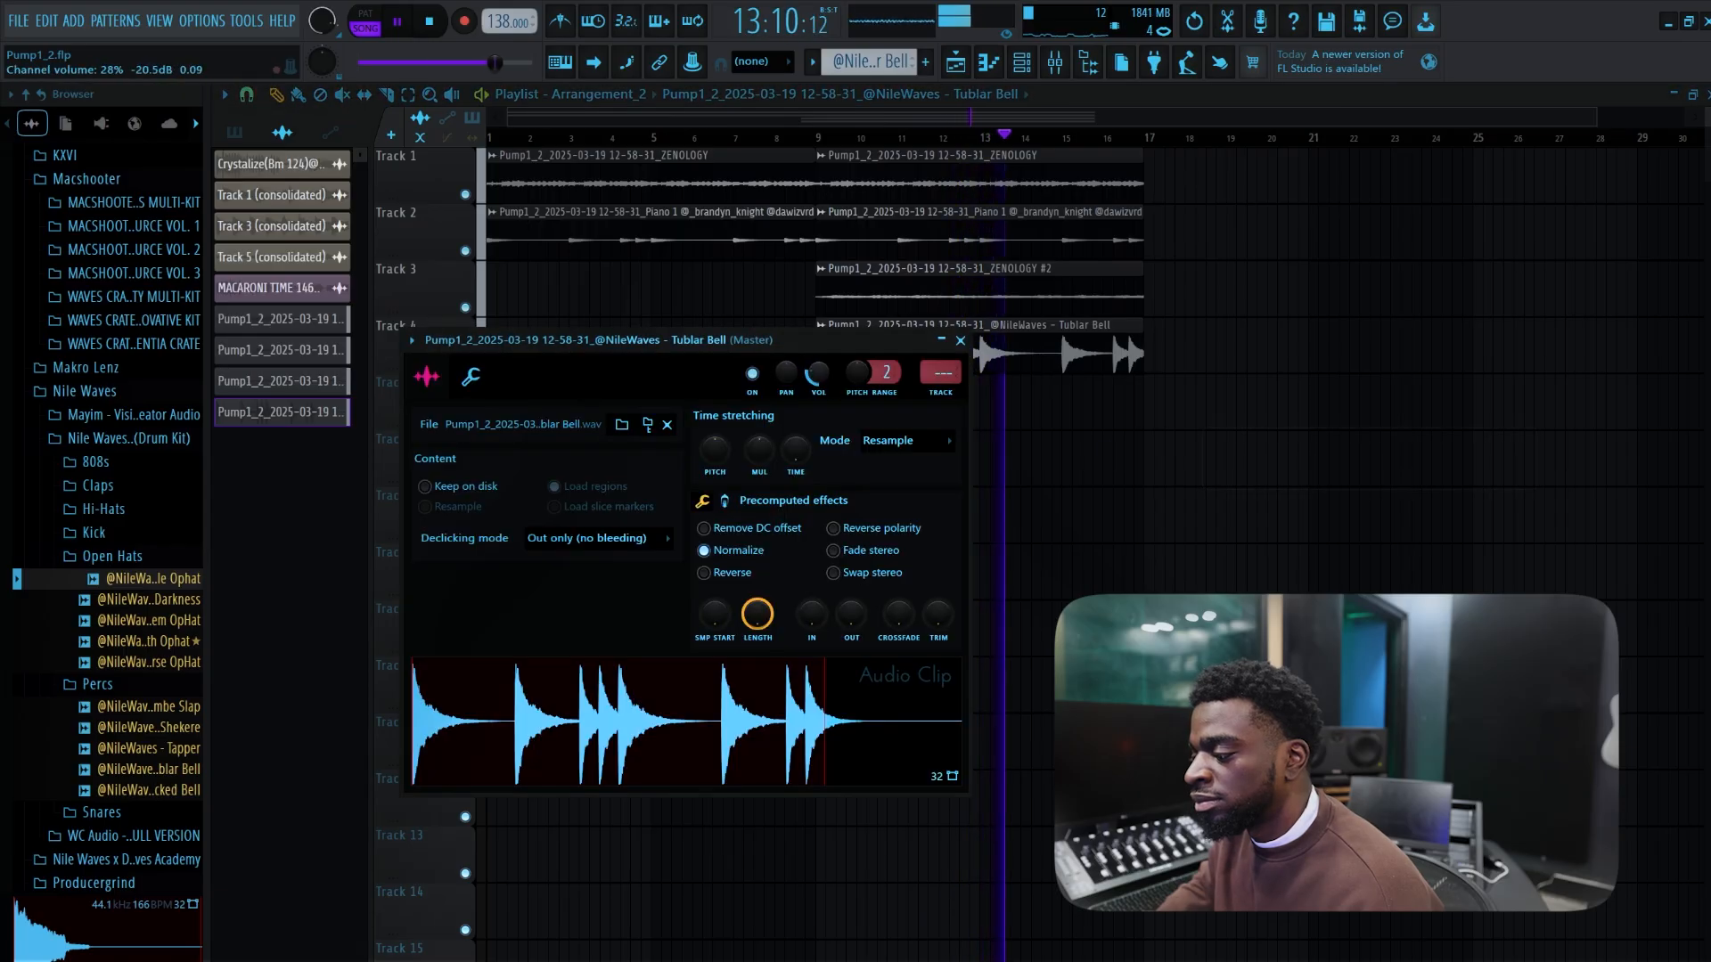
# - Duplicate the Piano 1, ZENOLOGY #2 and Tublar Bell clips from bar 9 to bar 17, and remove the Tublar Bell copy
pyautogui.click(1229, 423)
pyautogui.moveTo(1203, 432); pyautogui.dragTo(902, 148)
pyautogui.moveTo(1140, 428); pyautogui.dragTo(871, 214)
pyautogui.hotkey('ctrl', 'b')
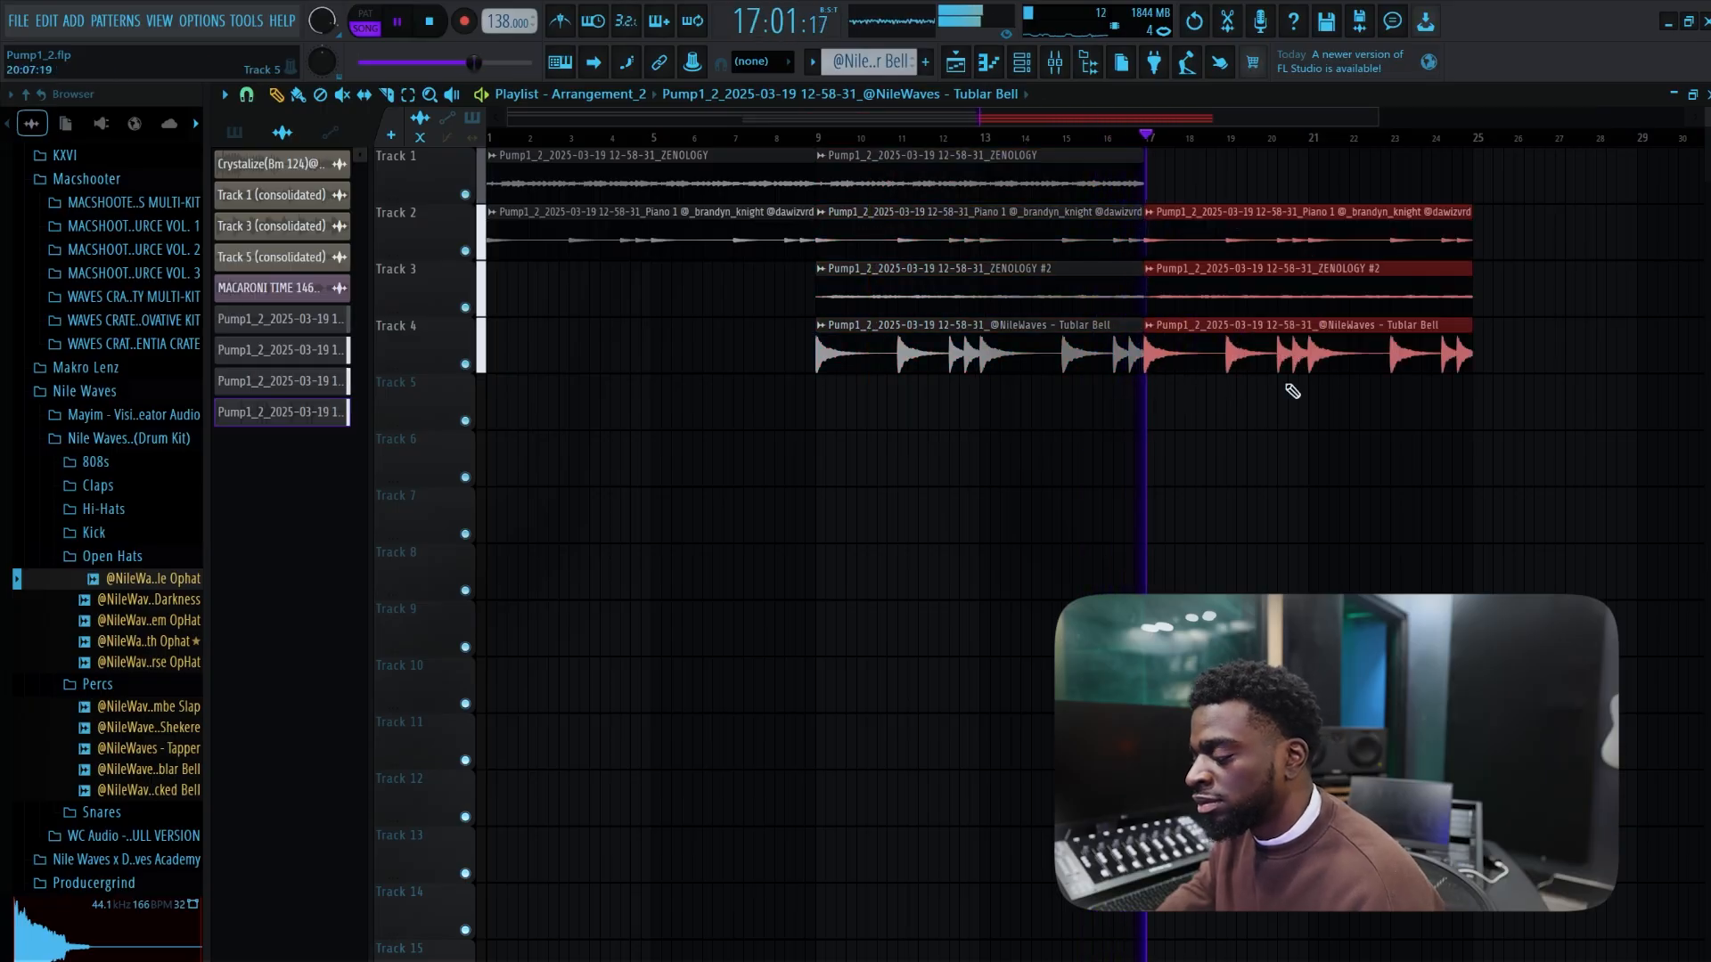
pyautogui.doubleClick(906, 321)
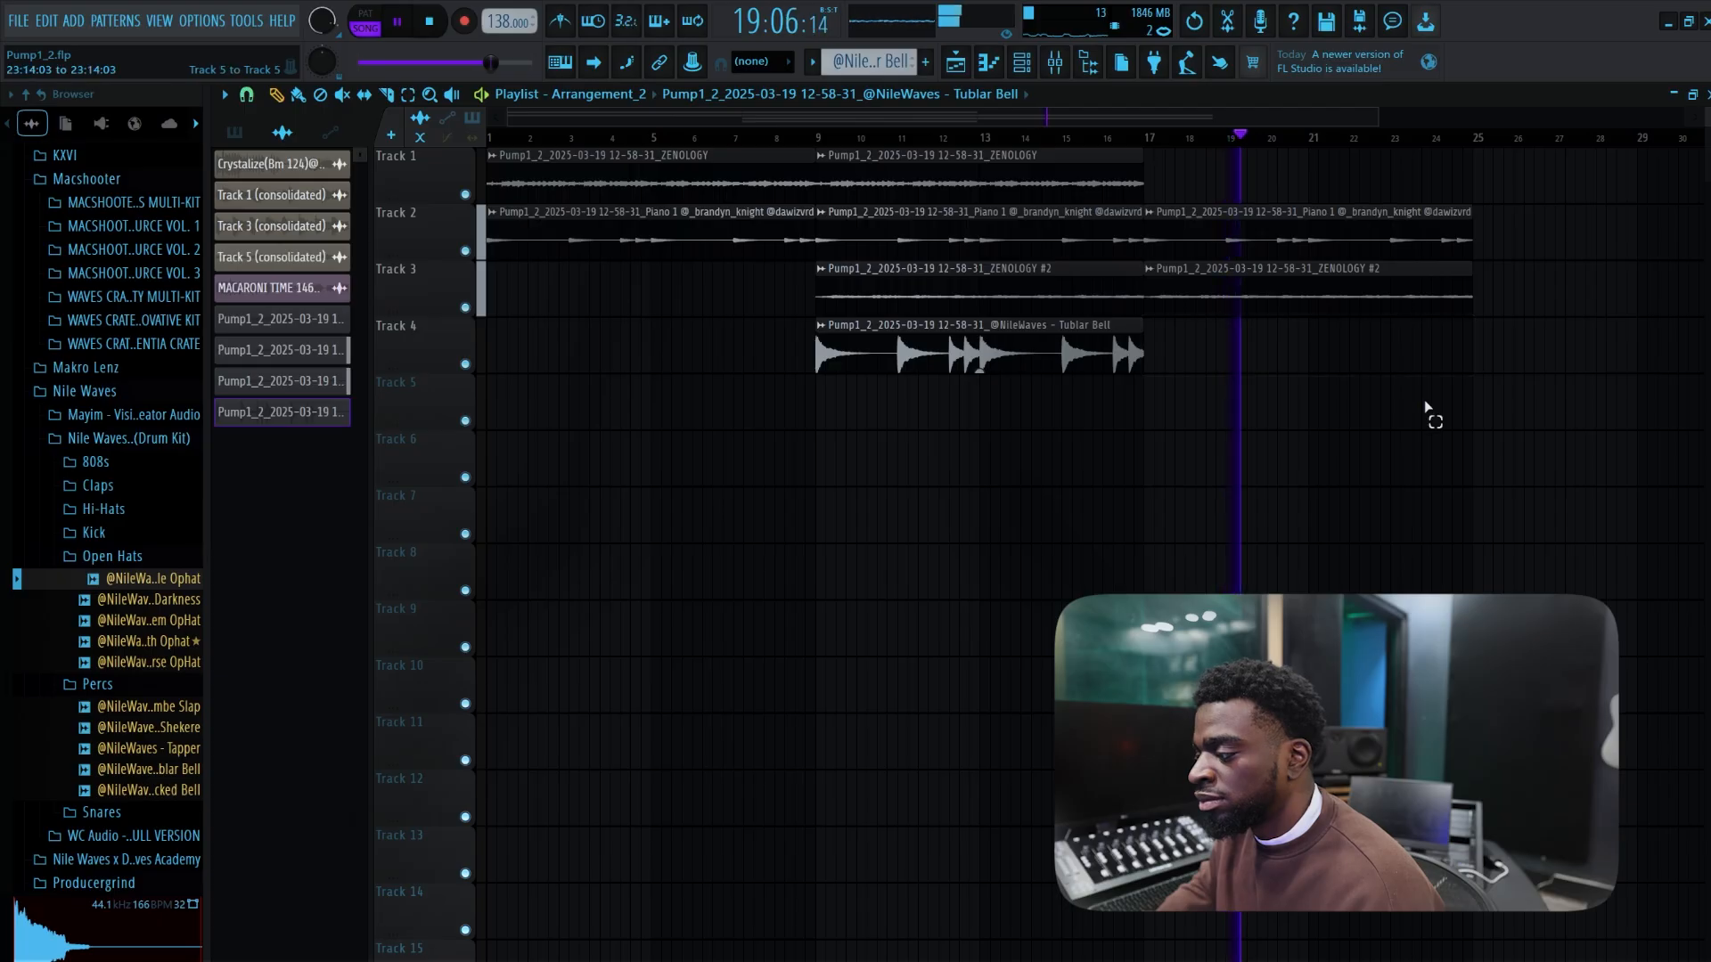
# - Duplicate the Piano 1 and ZENOLOGY #2 clips from bar 17 to bar 25
pyautogui.moveTo(1425, 407); pyautogui.dragTo(1174, 234)
pyautogui.hotkey('ctrl', 'b')
pyautogui.click(1428, 409)
pyautogui.rightClick(1428, 409)
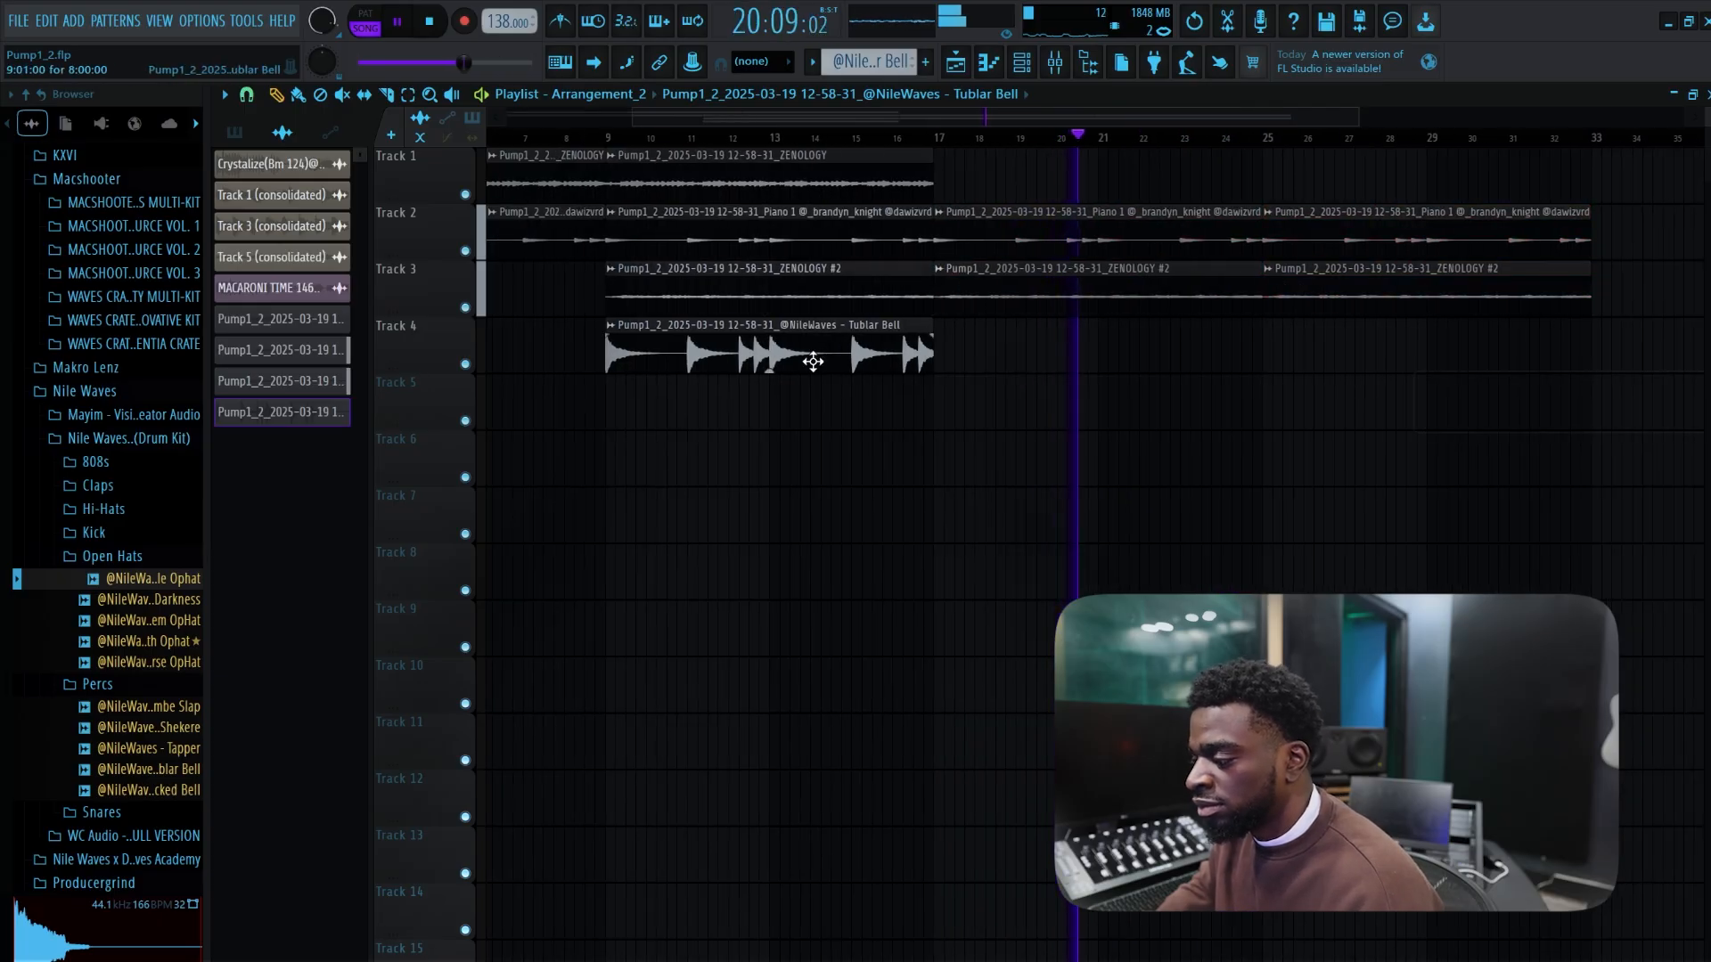
# - Add the Tublar Bell and ZENOLOGY clips at bar 25 and delete the ZENOLOGY #2 clip there
pyautogui.click(1260, 353)
pyautogui.click(902, 185)
pyautogui.click(1274, 189)
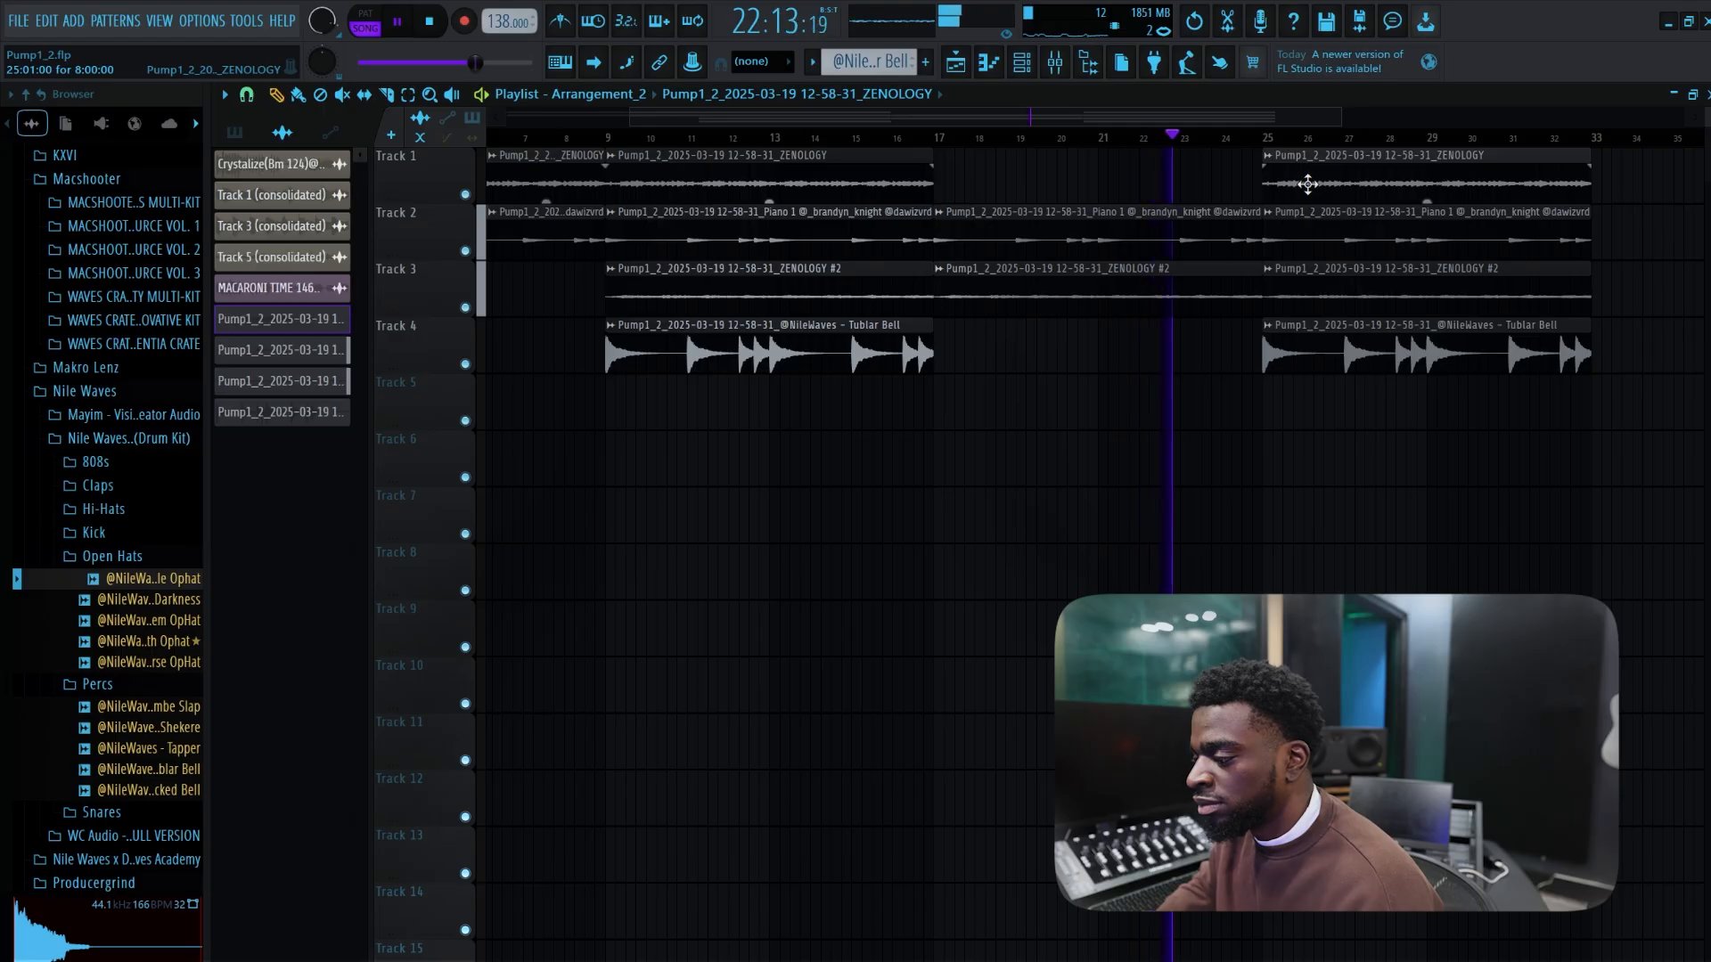
pyautogui.rightClick(1370, 291)
# - Duplicate all clips in bars 17 to 32 so the copies start at bar 33
pyautogui.moveTo(1357, 117); pyautogui.dragTo(1462, 157)
pyautogui.moveTo(1457, 408); pyautogui.dragTo(937, 140)
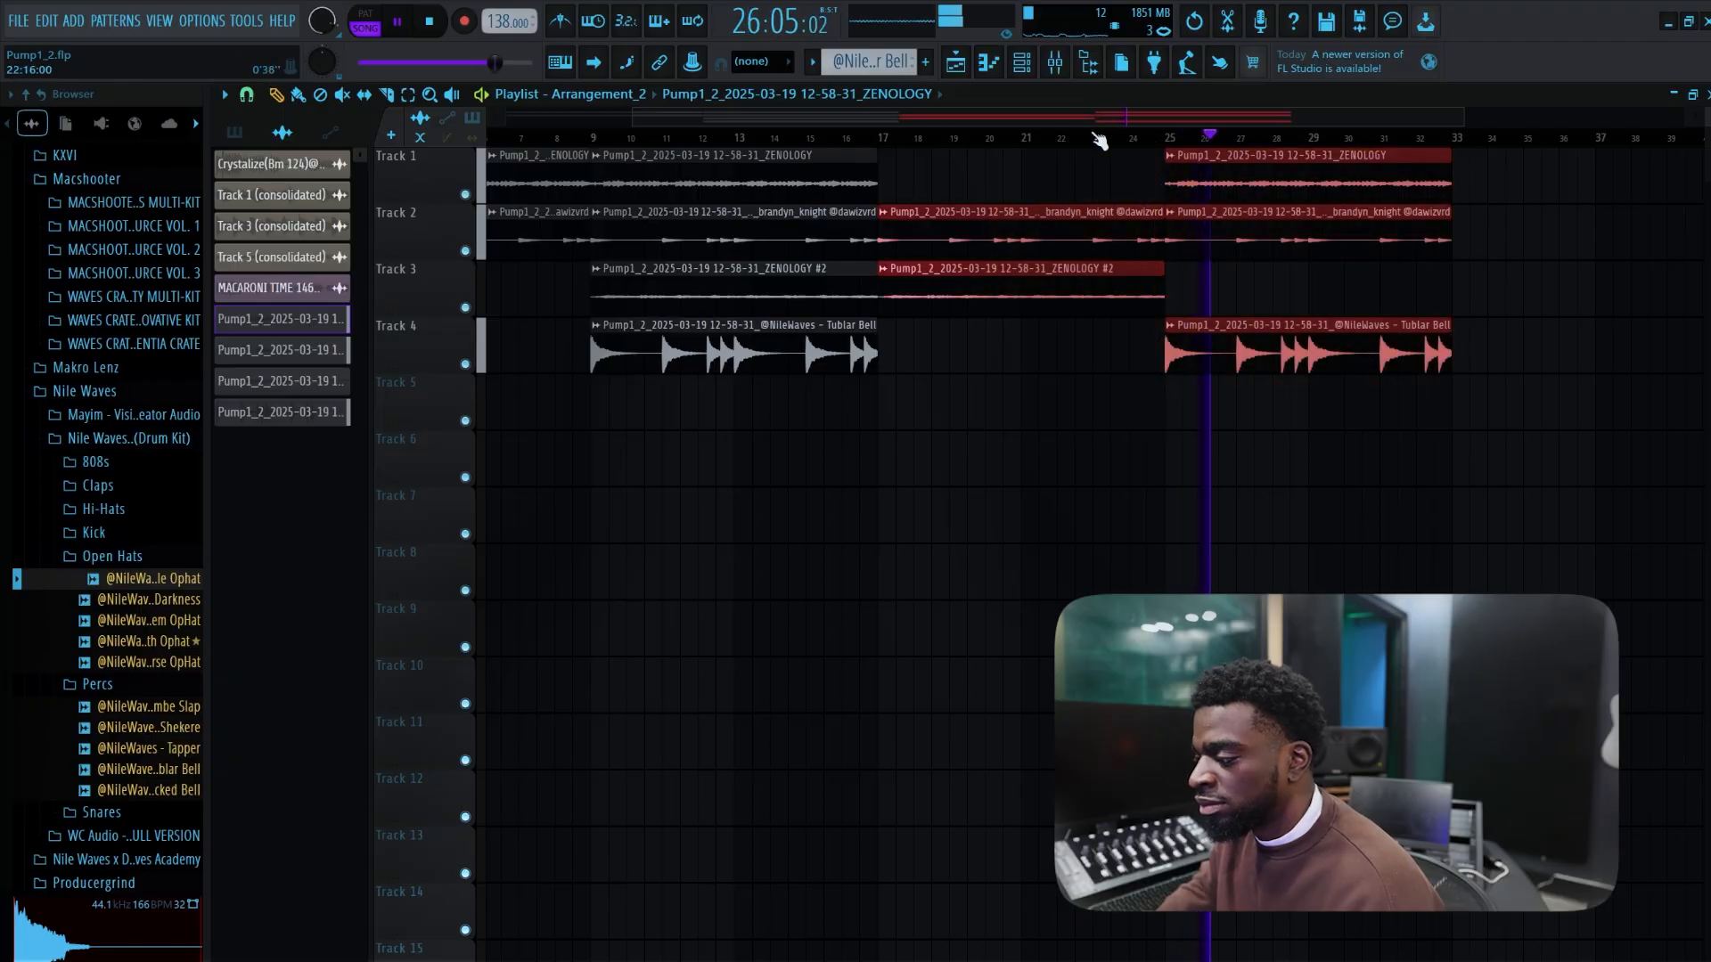
pyautogui.moveTo(1063, 105); pyautogui.dragTo(654, 105)
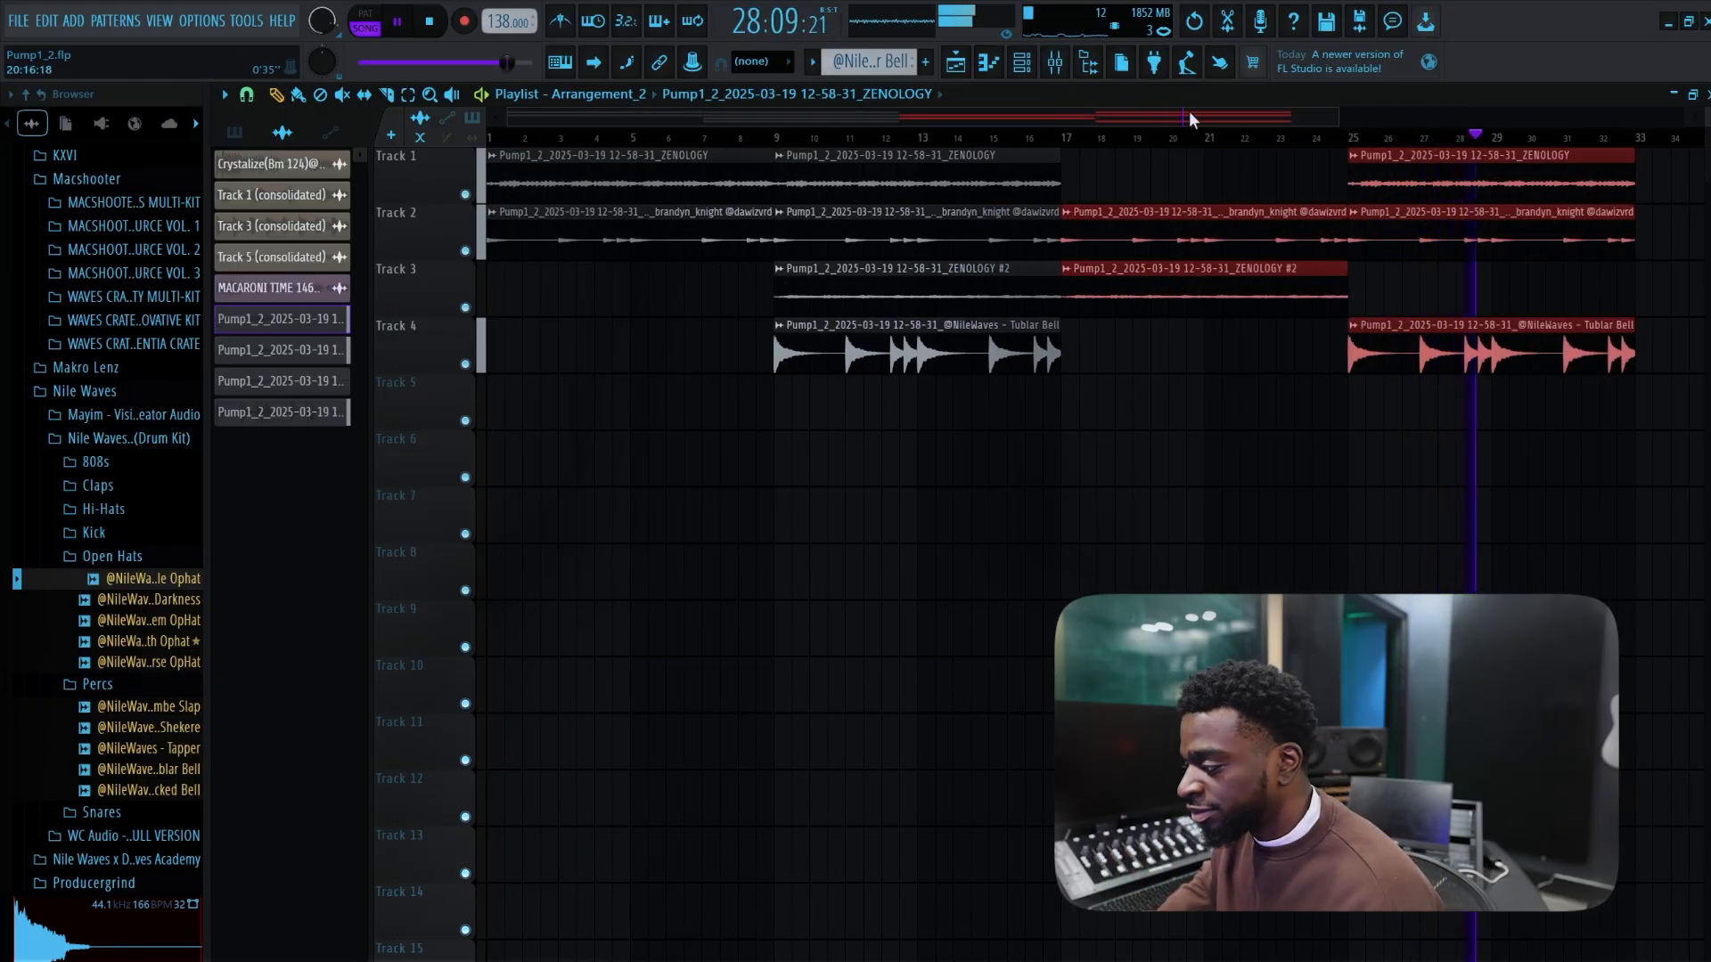
pyautogui.moveTo(1190, 112); pyautogui.dragTo(1278, 113)
pyautogui.moveTo(1636, 502); pyautogui.dragTo(1036, 176)
pyautogui.hotkey('ctrl', 'b')
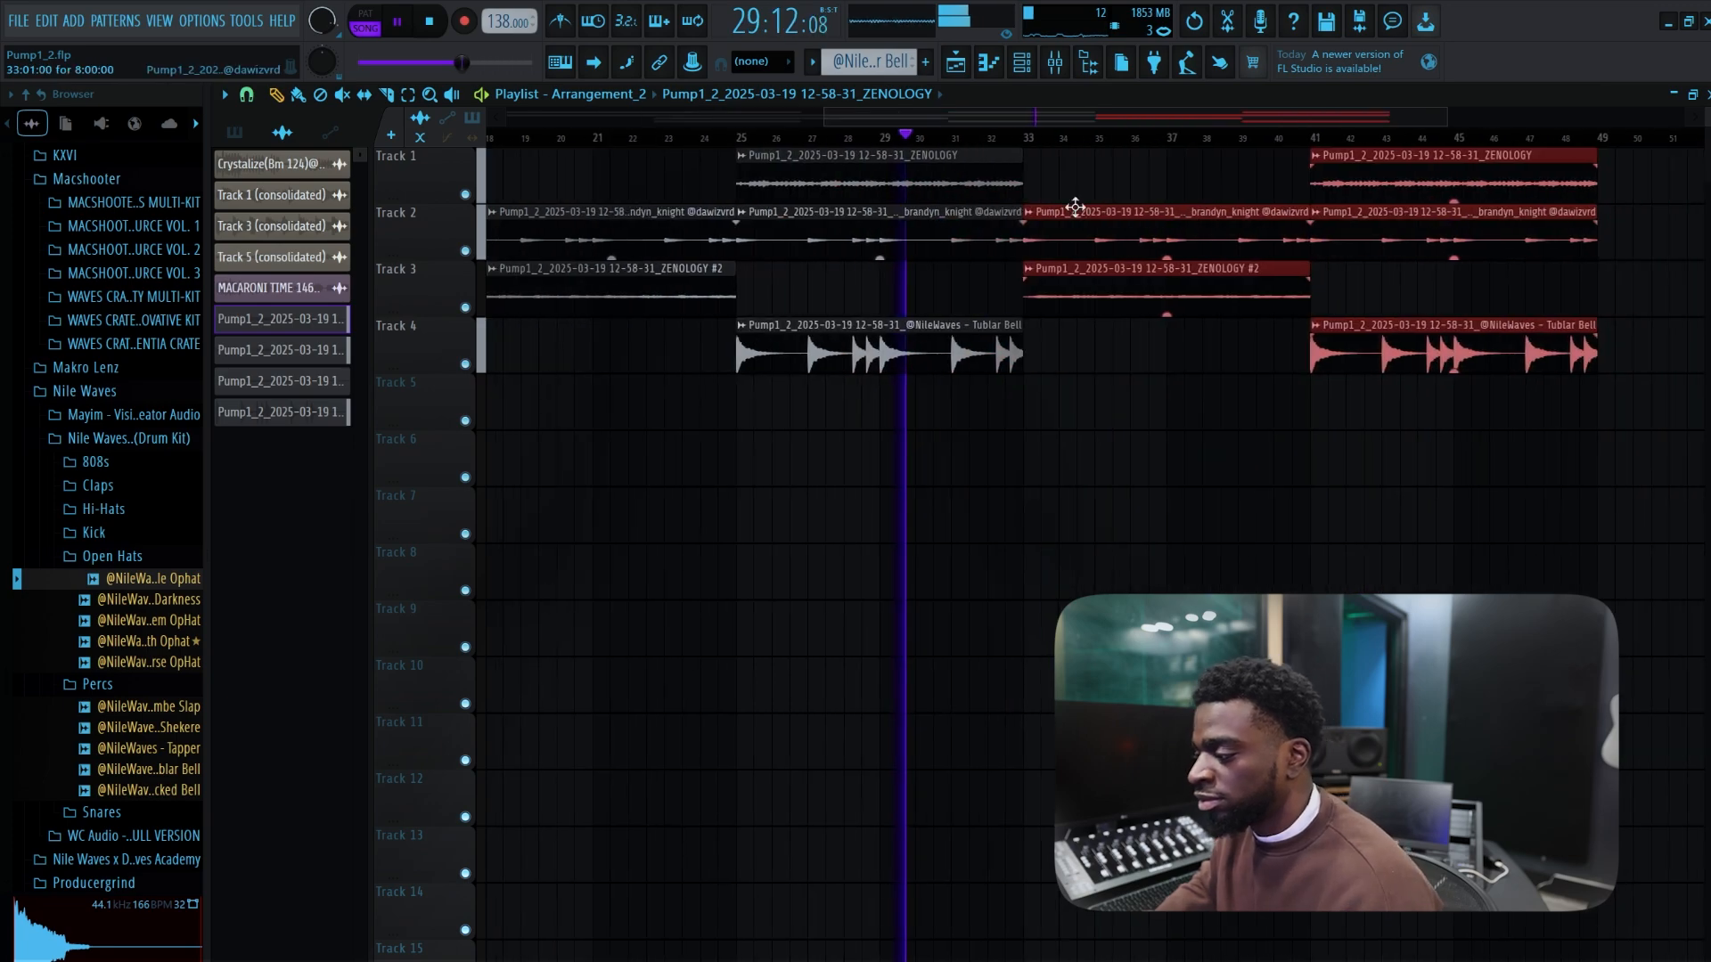
# - Delete the Tublar Bell, ZENOLOGY and Piano 1 clips at bar 41 and add a Tublar Bell clip at bar 33
pyautogui.rightClick(1421, 354)
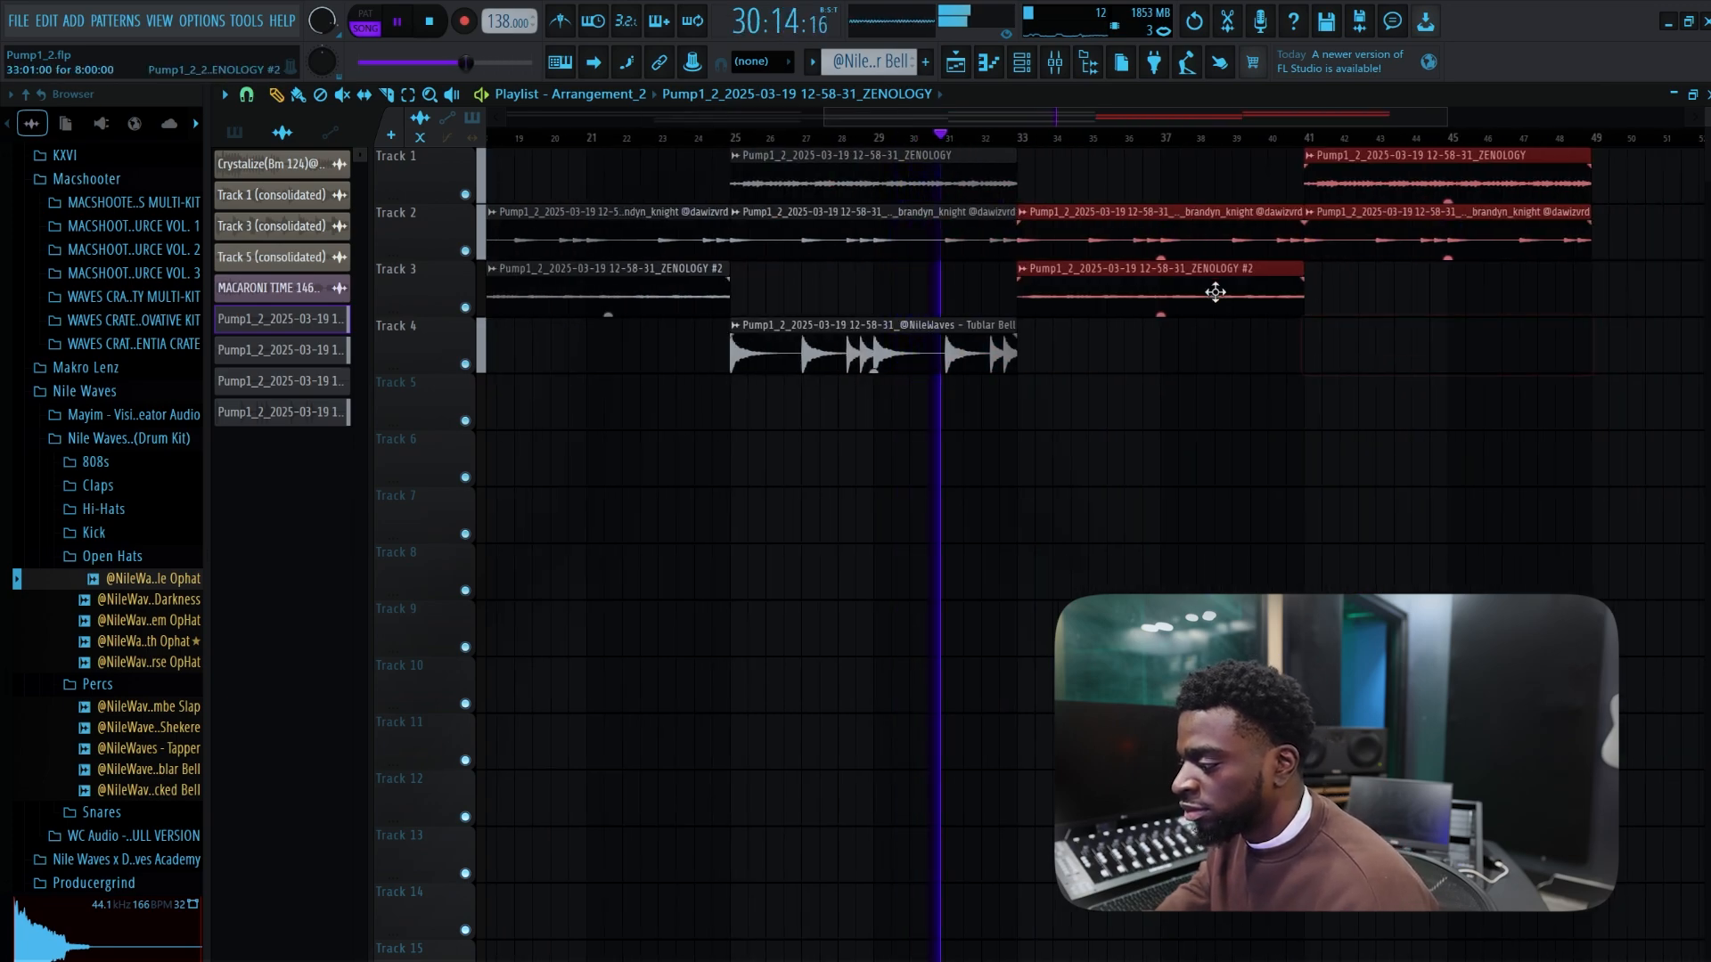
pyautogui.click(1004, 359)
pyautogui.click(1034, 359)
pyautogui.rightClick(1403, 182)
pyautogui.rightClick(1401, 236)
# - Pitch the ZENOLOGY #2 audio clip up 1200 cents with Auto stretching mode and set its channel volume to 69% (-7.6 dB)
pyautogui.keyDown('ctrl'); pyautogui.click(1215, 299); pyautogui.keyUp('ctrl')
pyautogui.click(1168, 287)
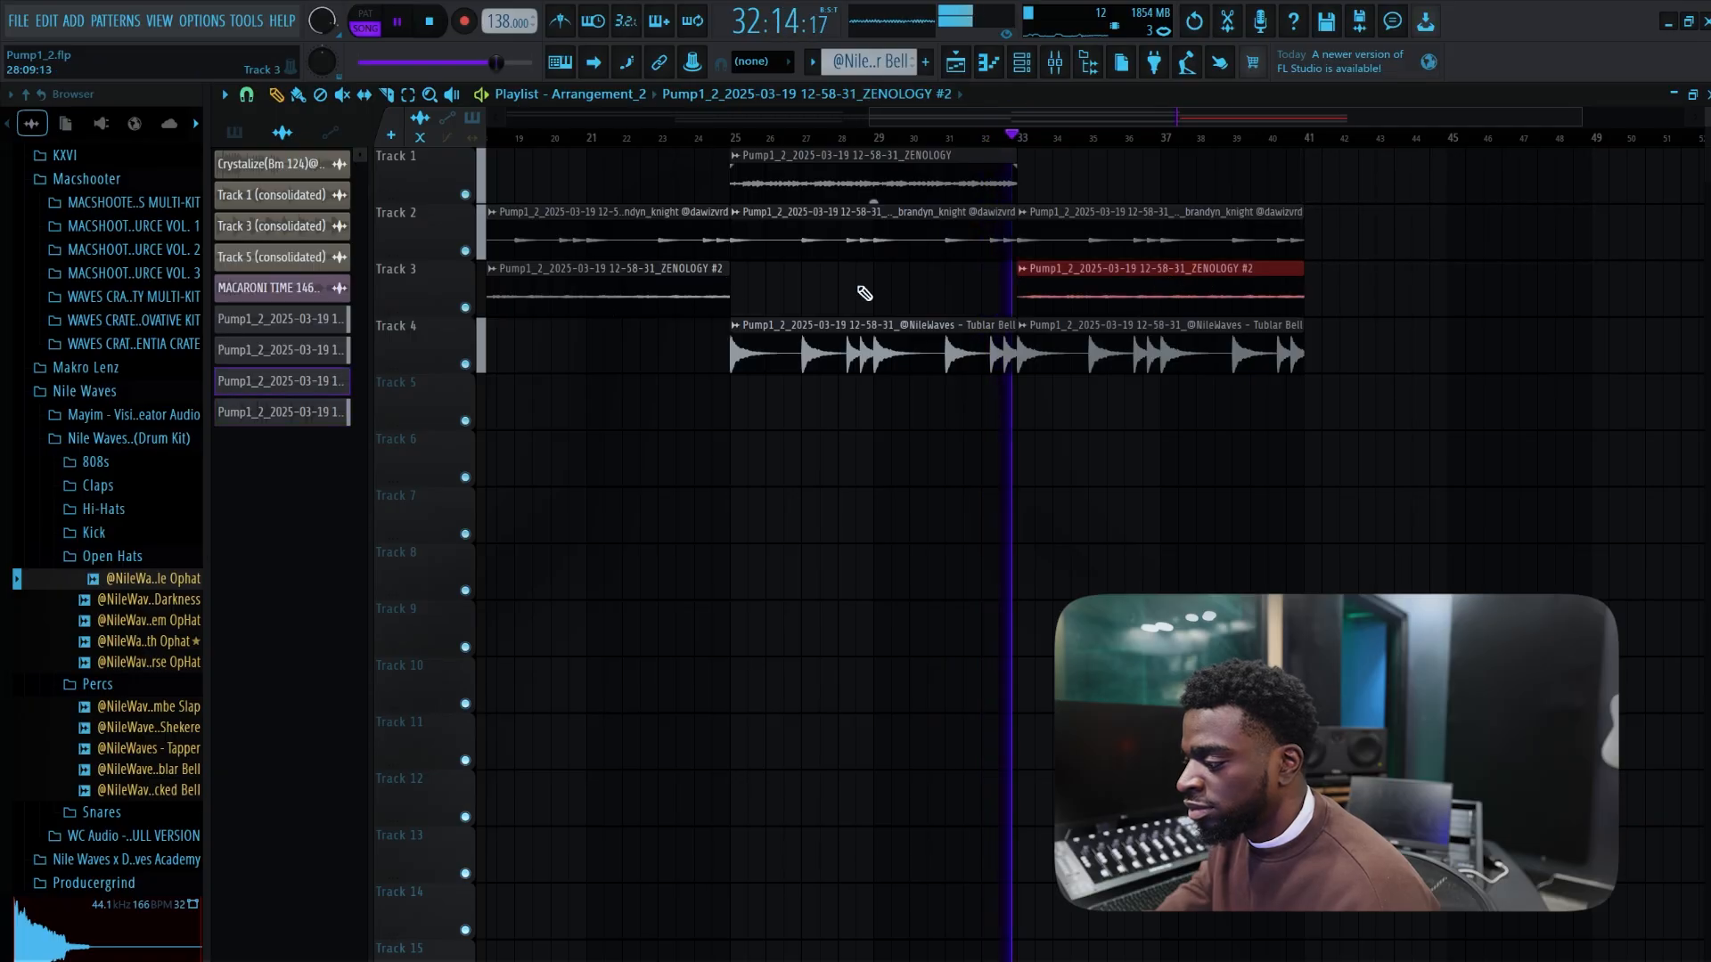
pyautogui.doubleClick(1099, 295)
pyautogui.moveTo(689, 424); pyautogui.dragTo(689, 392)
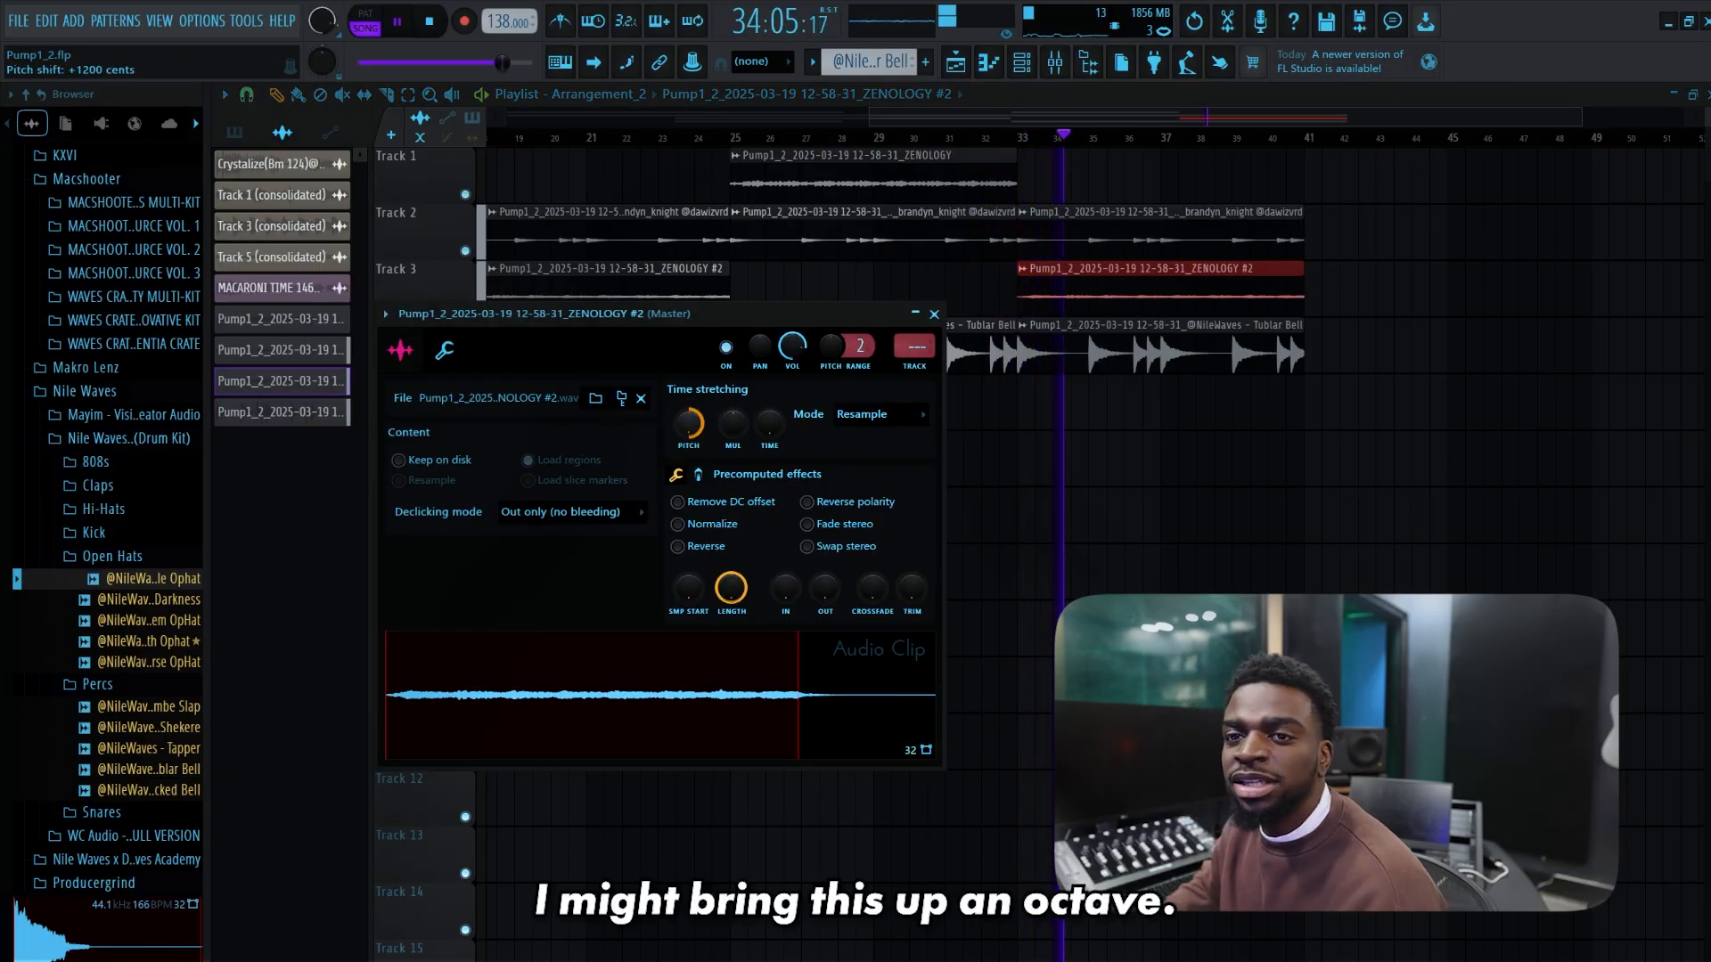
pyautogui.click(853, 959)
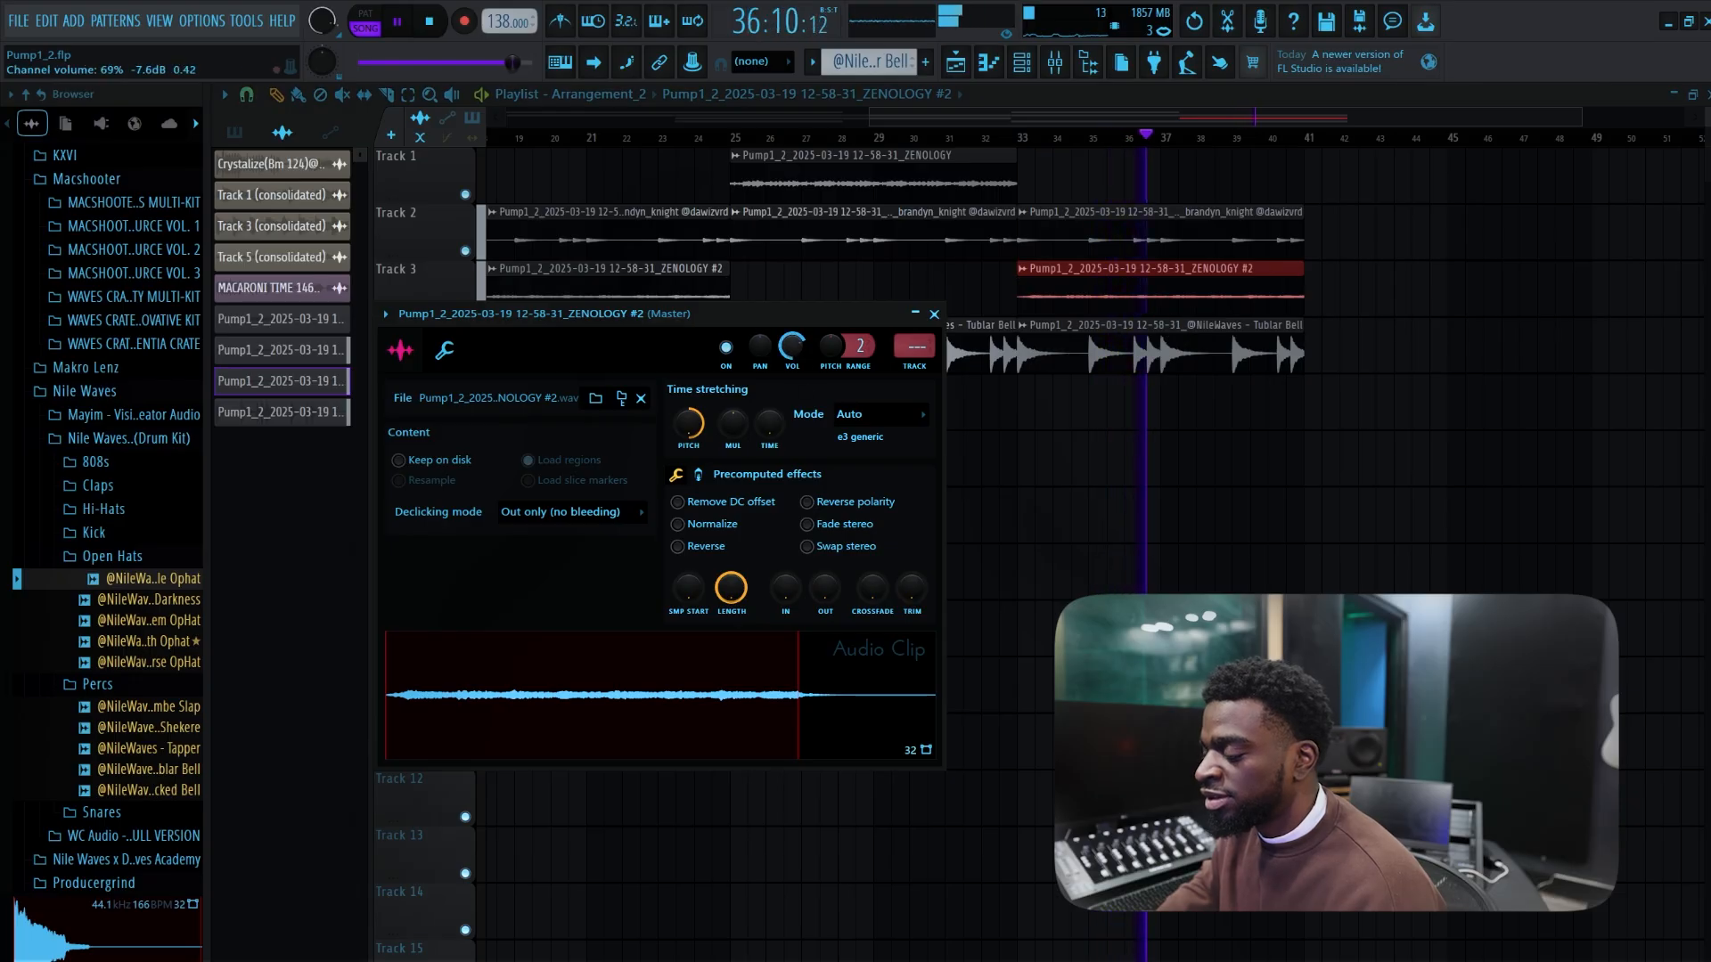
pyautogui.click(1466, 465)
pyautogui.rightClick(1468, 463)
# - Review the full arrangement, stop playback, and mark the sections of bars 1 to 17 and 17 to 41 on the timeline
pyautogui.moveTo(1270, 118); pyautogui.dragTo(533, 132)
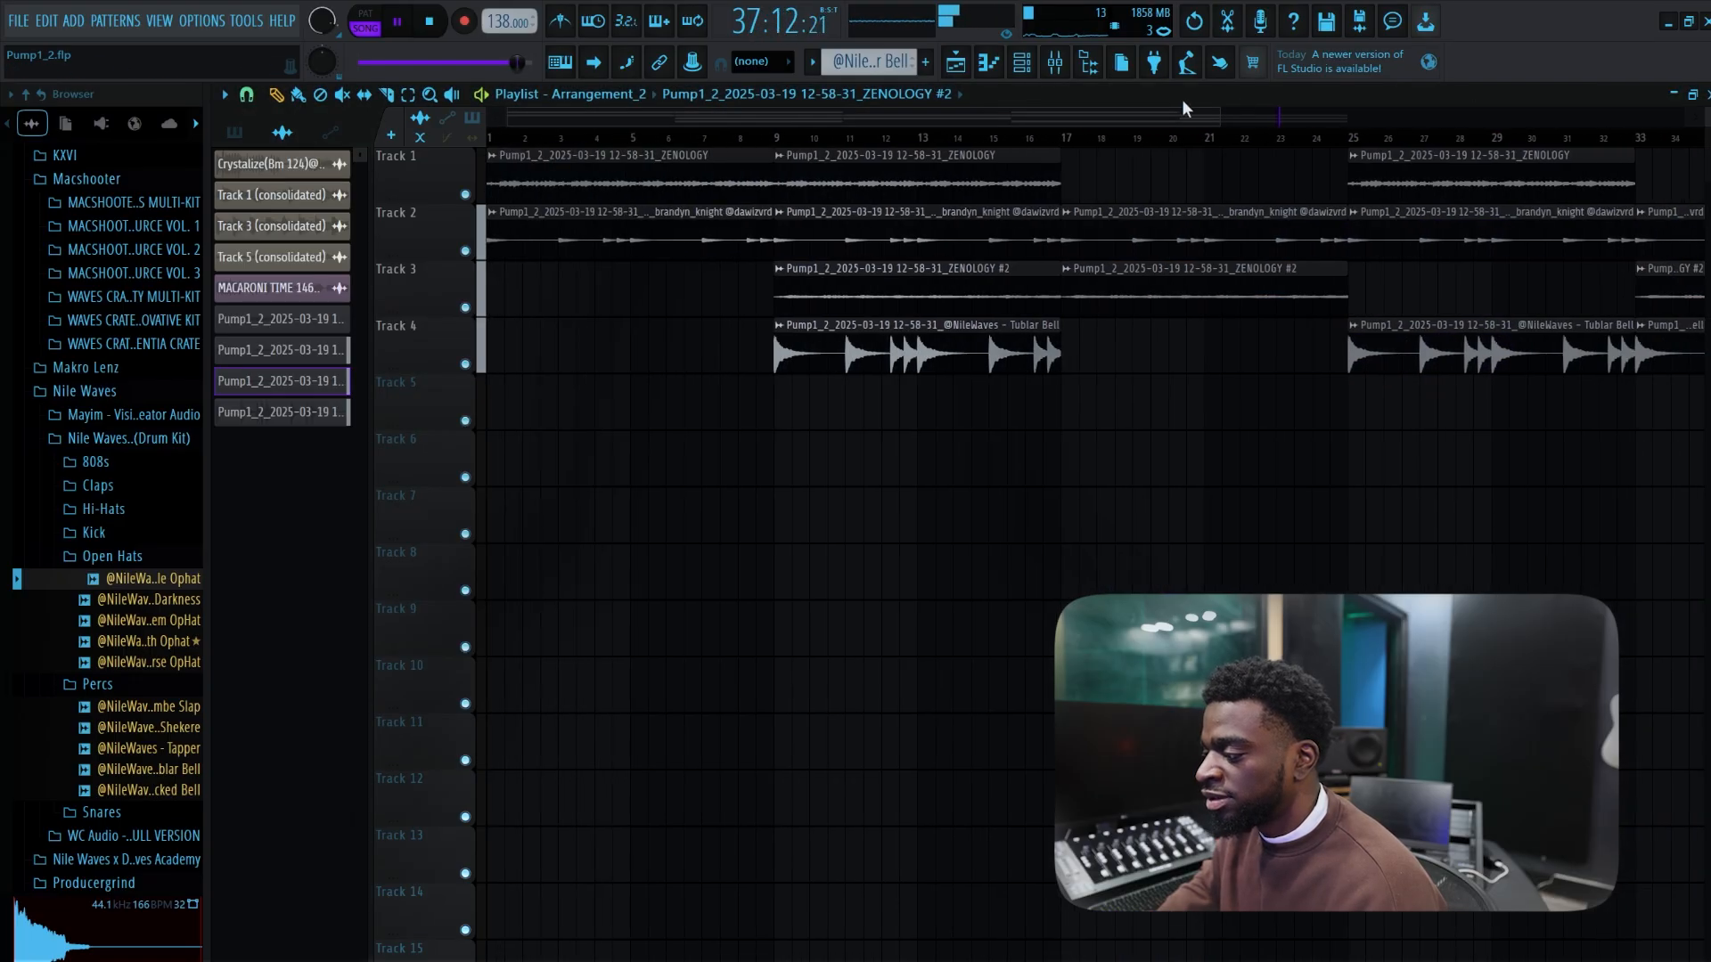
pyautogui.moveTo(1223, 120); pyautogui.dragTo(1684, 119)
pyautogui.moveTo(1430, 459); pyautogui.dragTo(3, 30)
pyautogui.click(1526, 450)
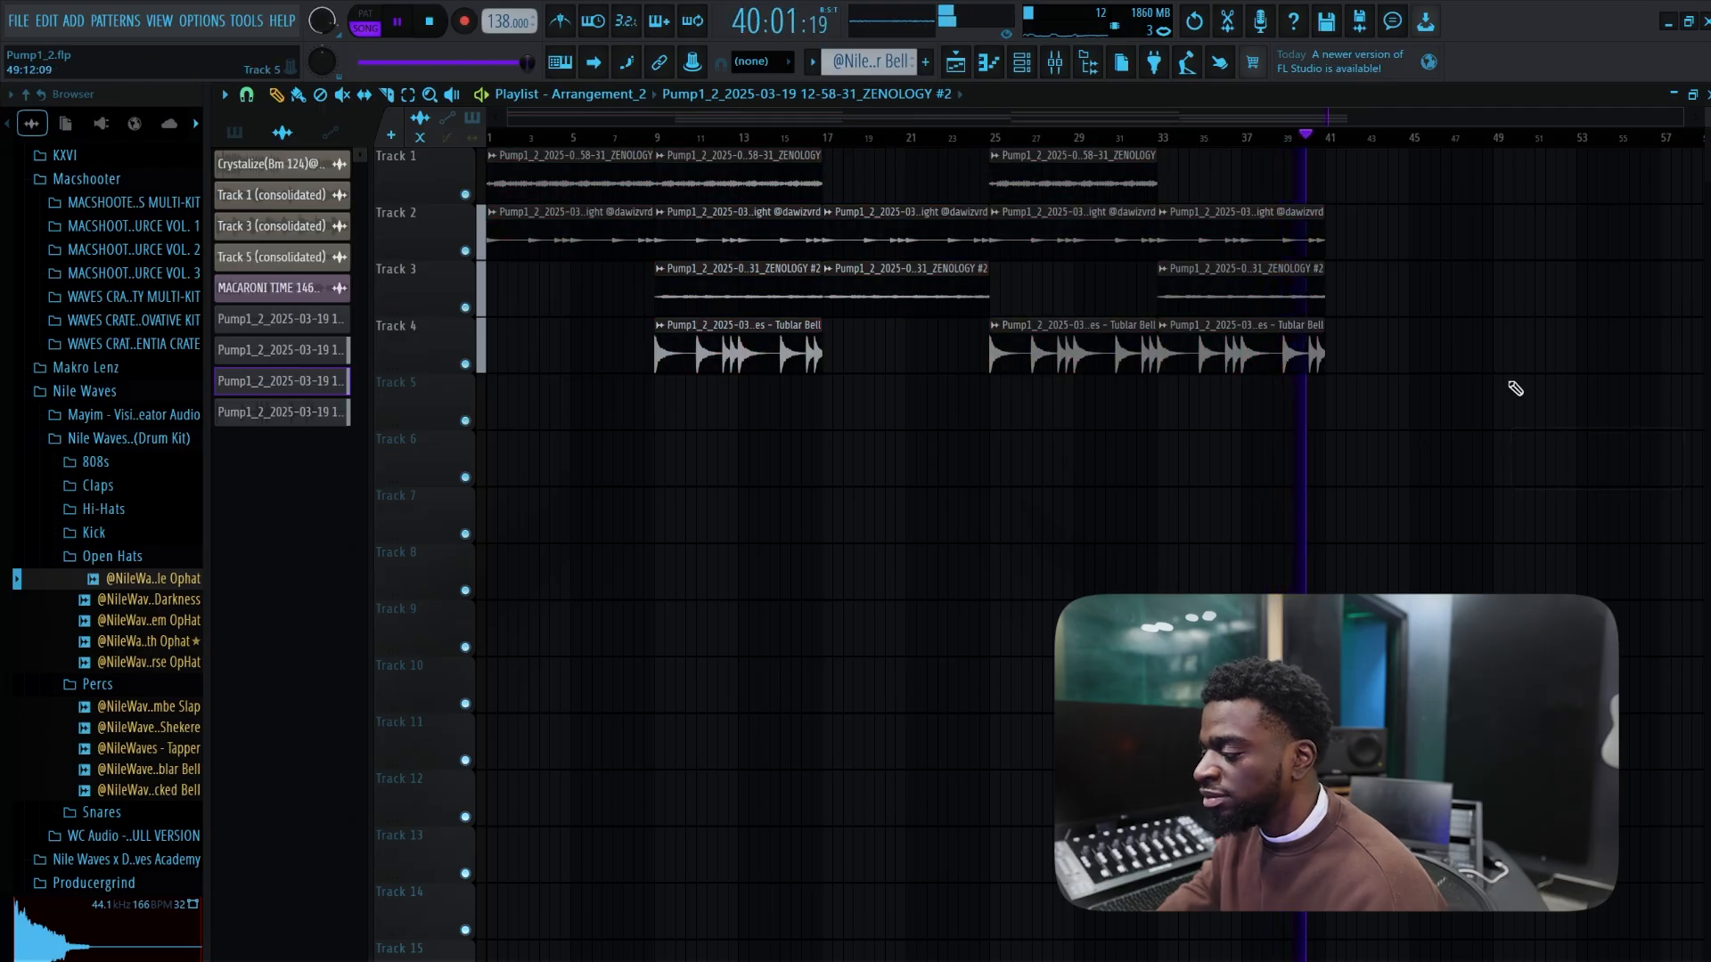
pyautogui.press('space')
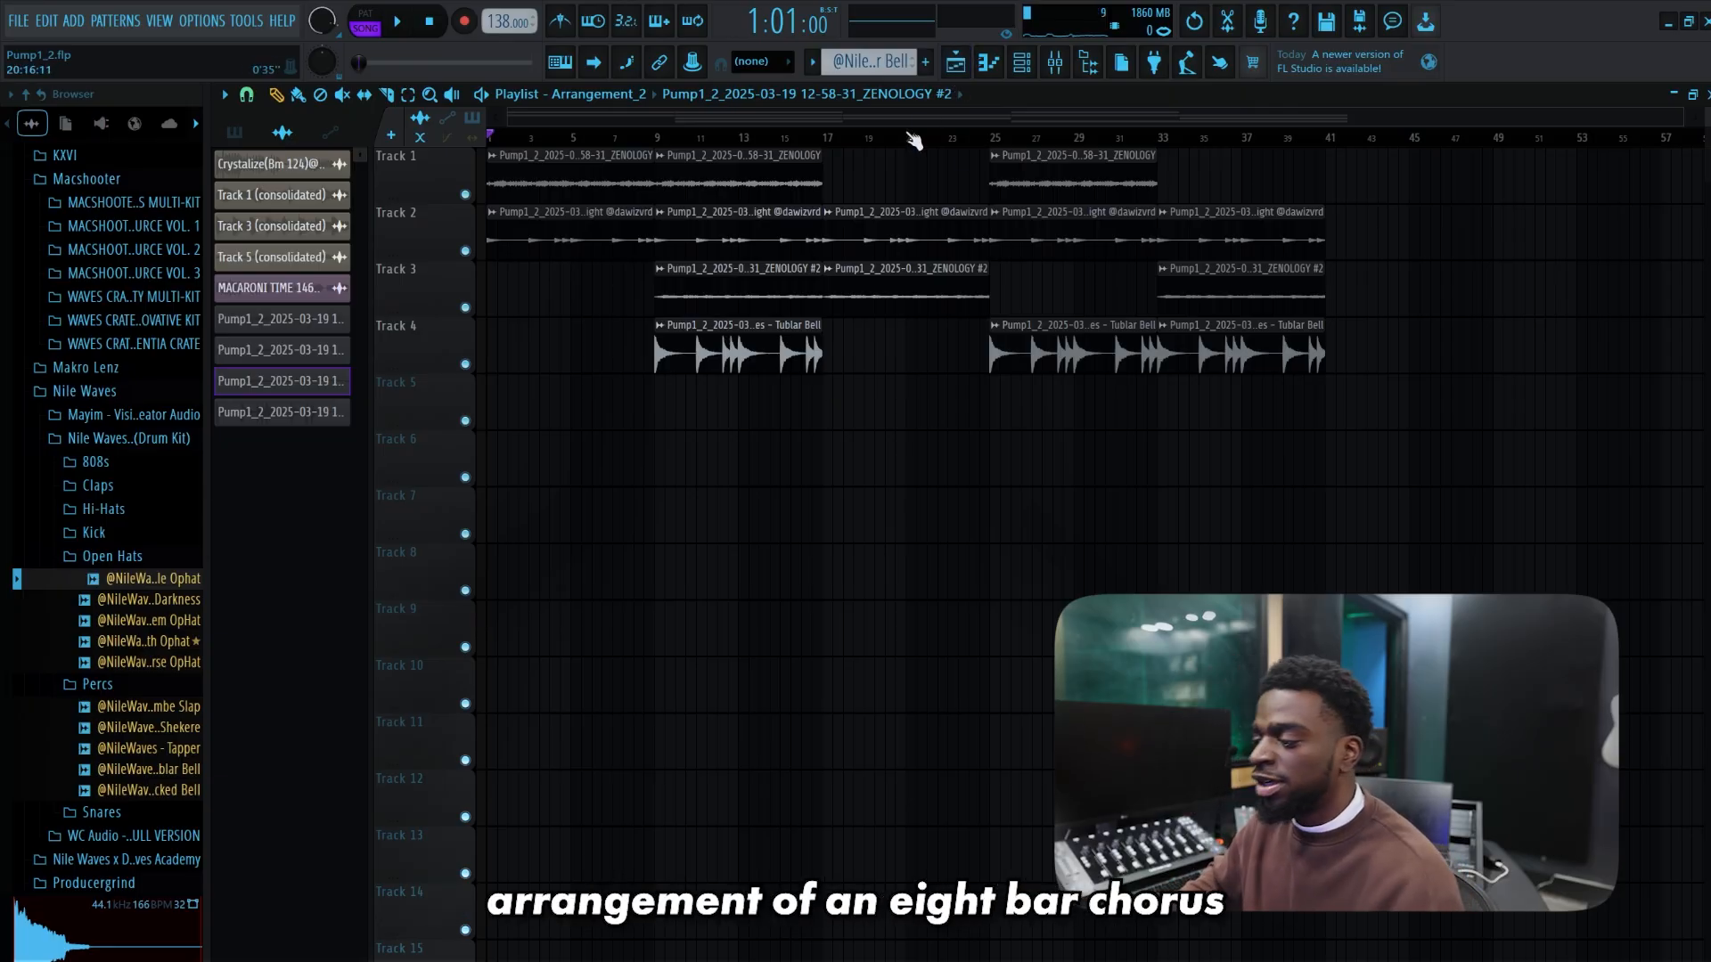
pyautogui.moveTo(831, 145); pyautogui.dragTo(489, 142)
pyautogui.click(655, 138)
pyautogui.moveTo(1333, 142); pyautogui.dragTo(827, 150)
pyautogui.click(1022, 139)
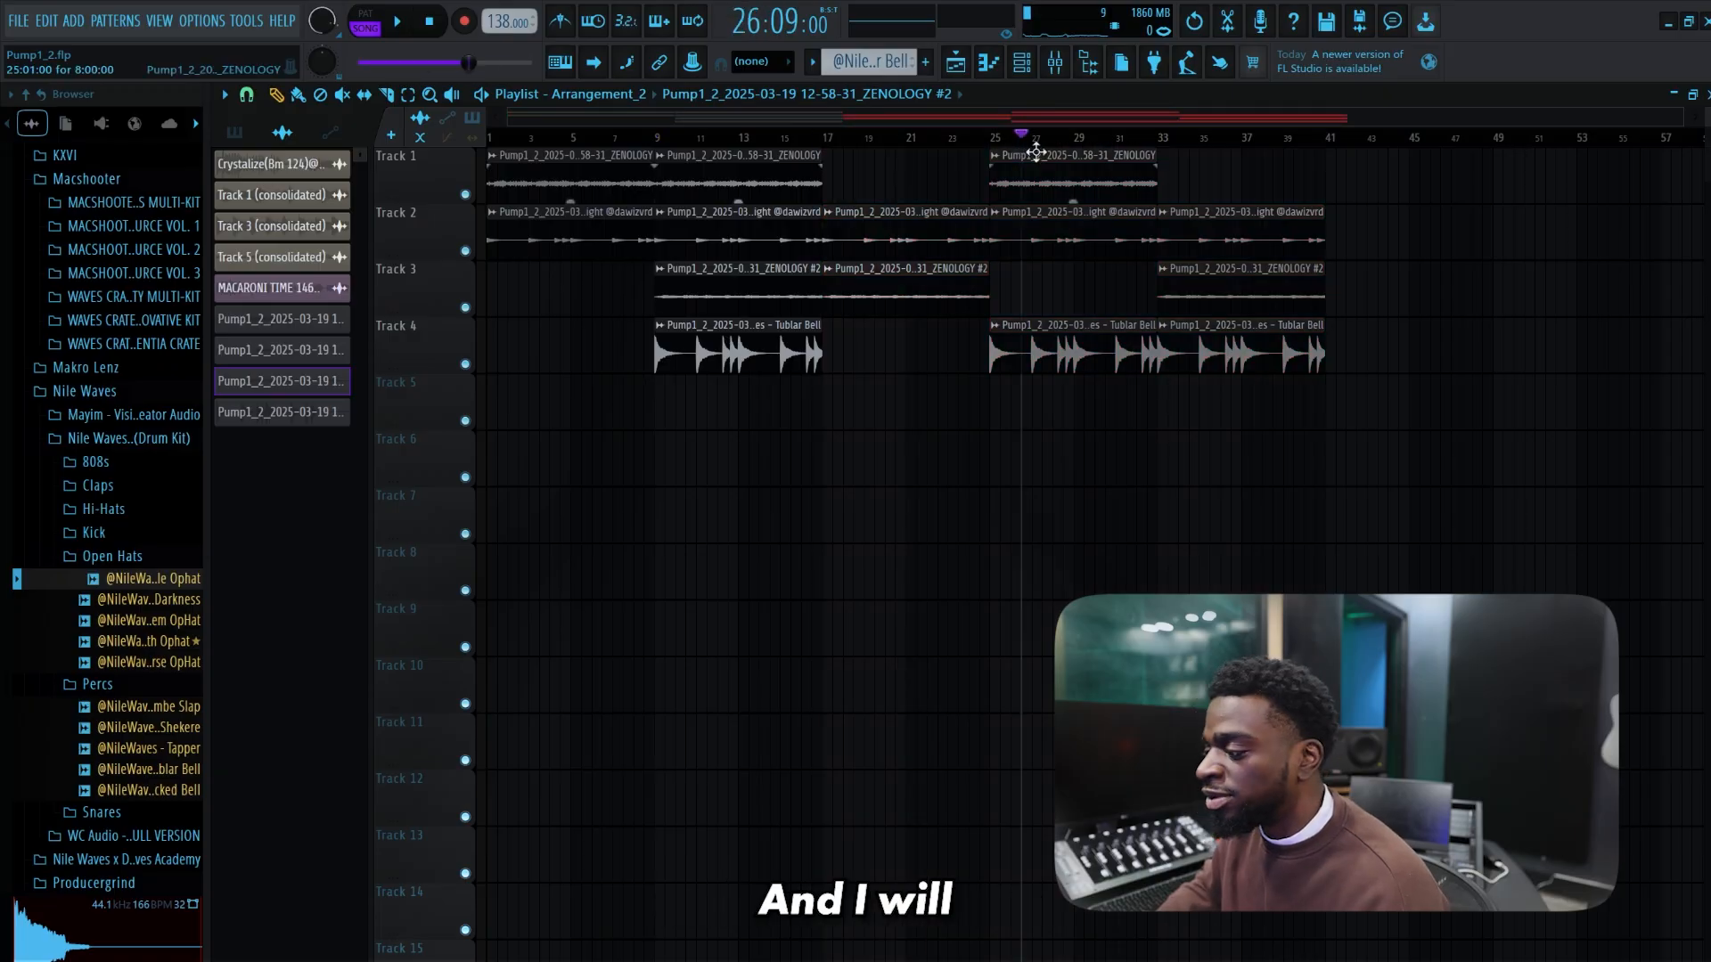